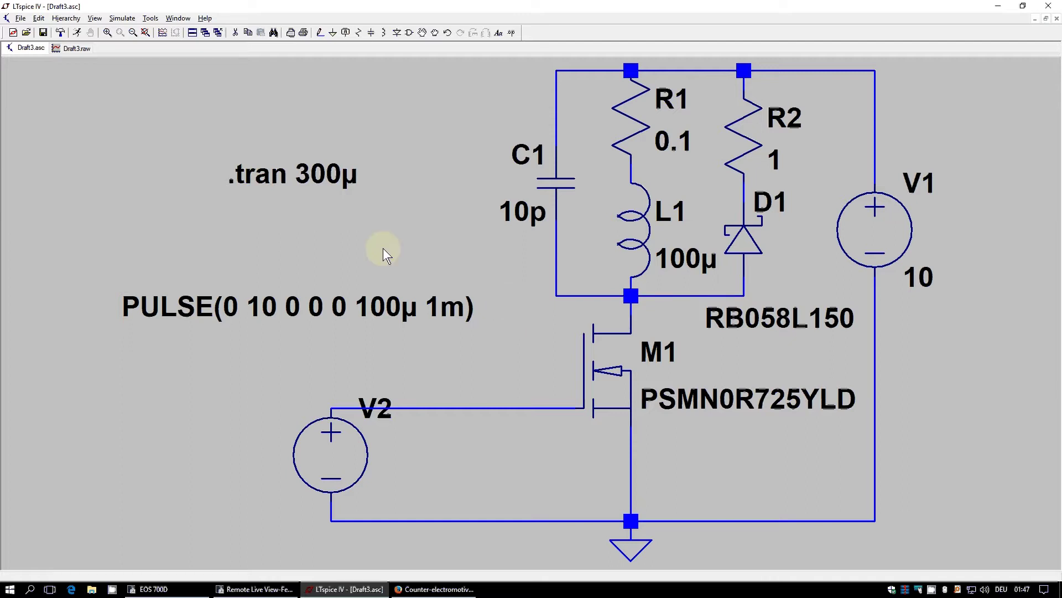
- Check V2's PULSE settings (Von 10, Ton 100µ, Tperiod 1m) without changing them
right_click(341, 304)
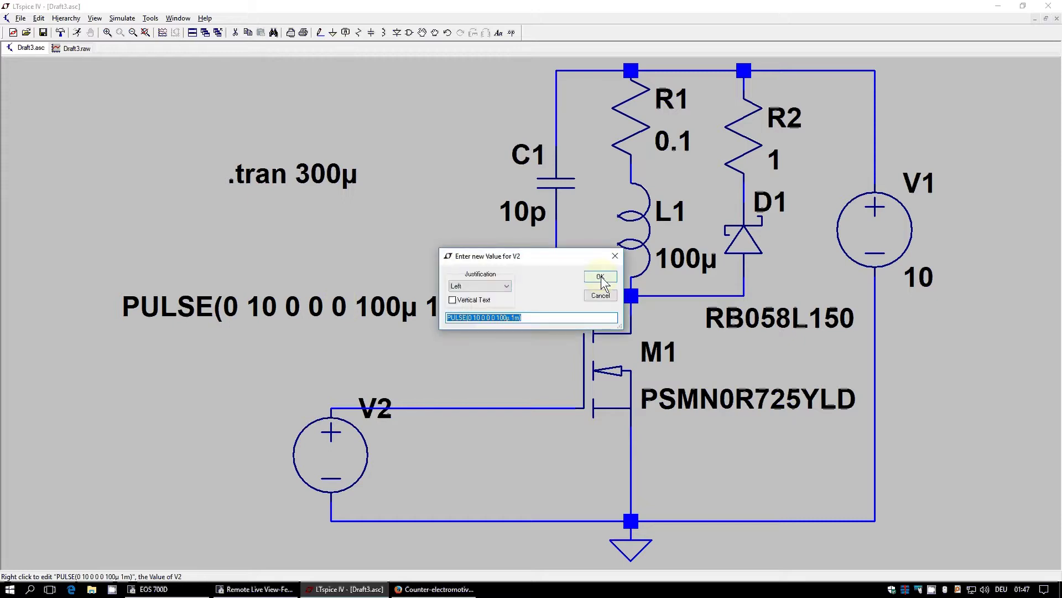
click(602, 296)
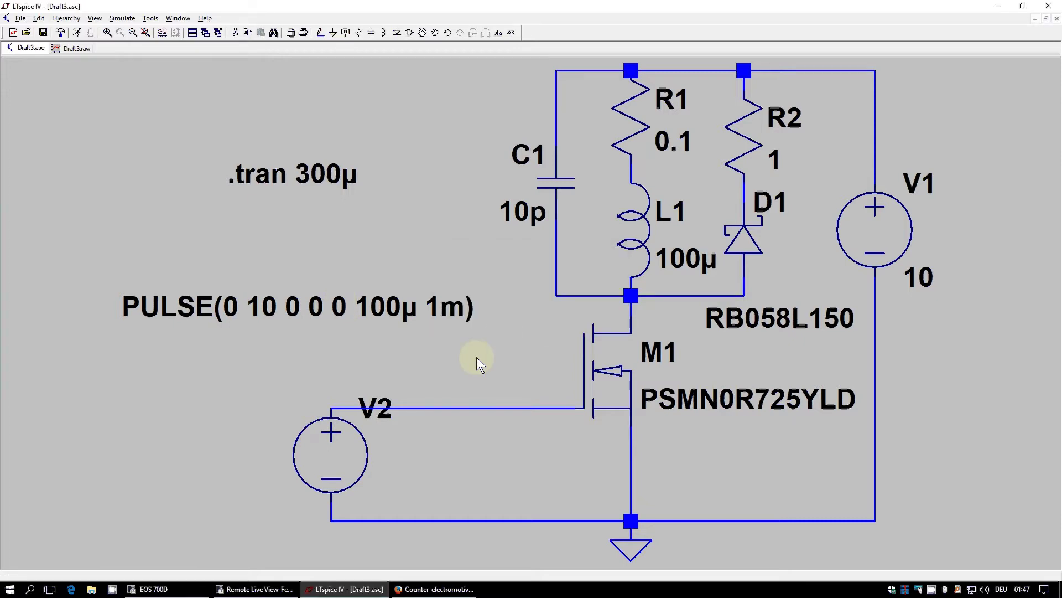
right_click(324, 457)
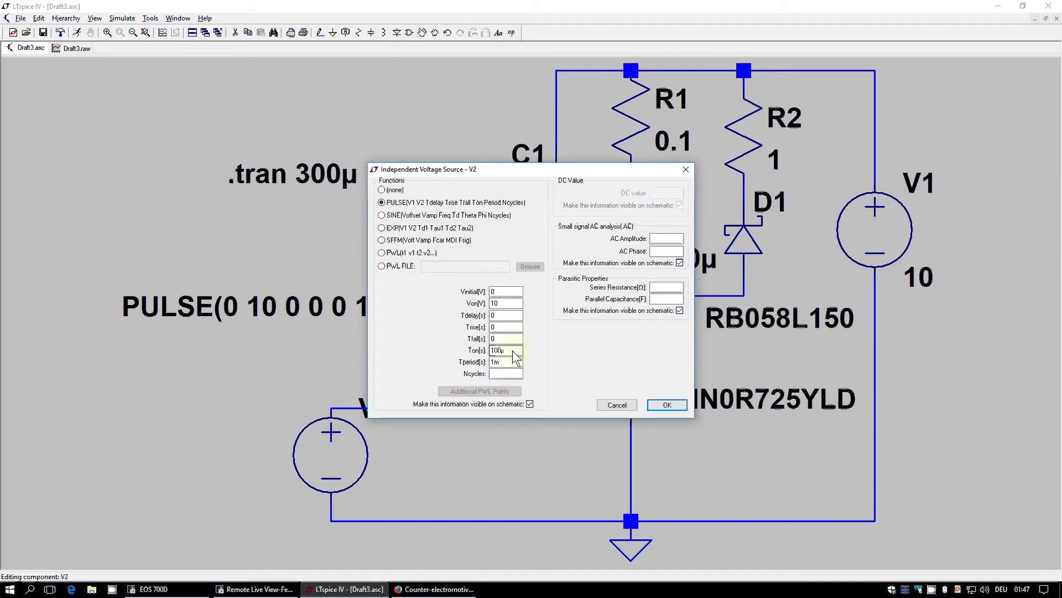
click(668, 405)
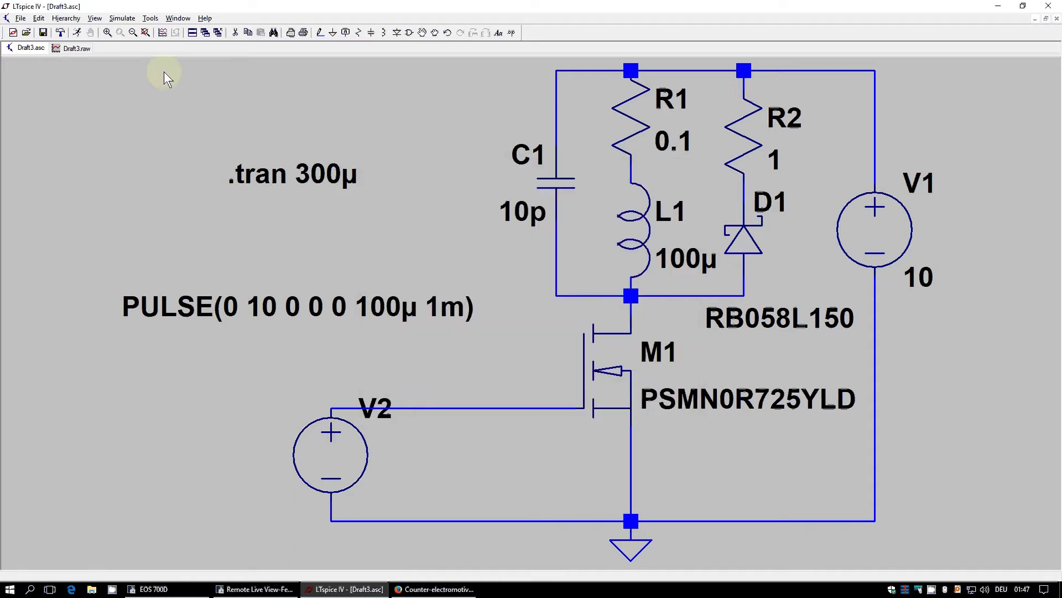
- Run the transient simulation, recheck V2's value, and maximize the Draft3.asc schematic
click(80, 35)
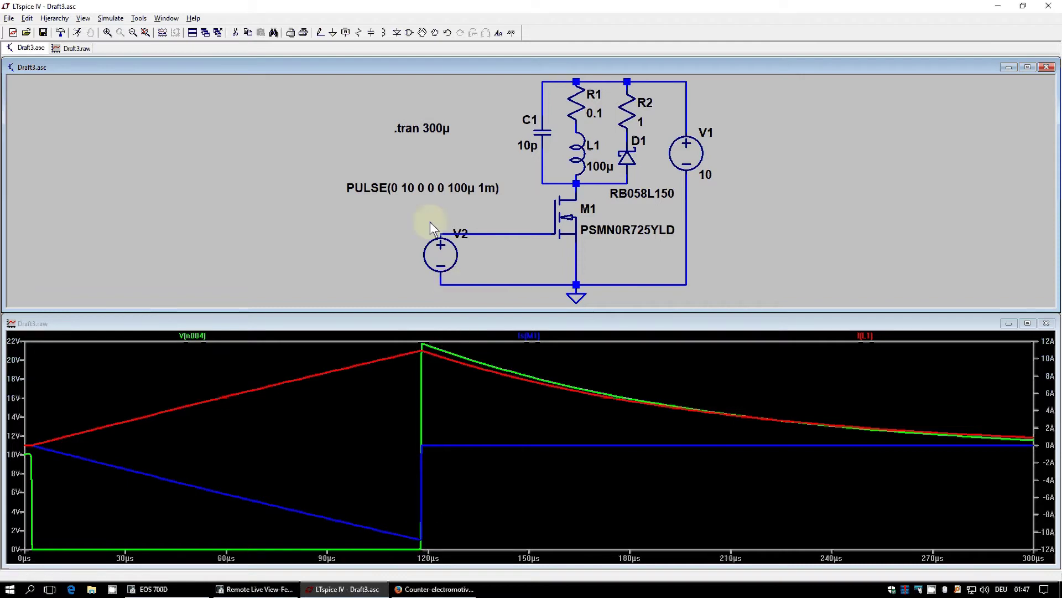
right_click(420, 191)
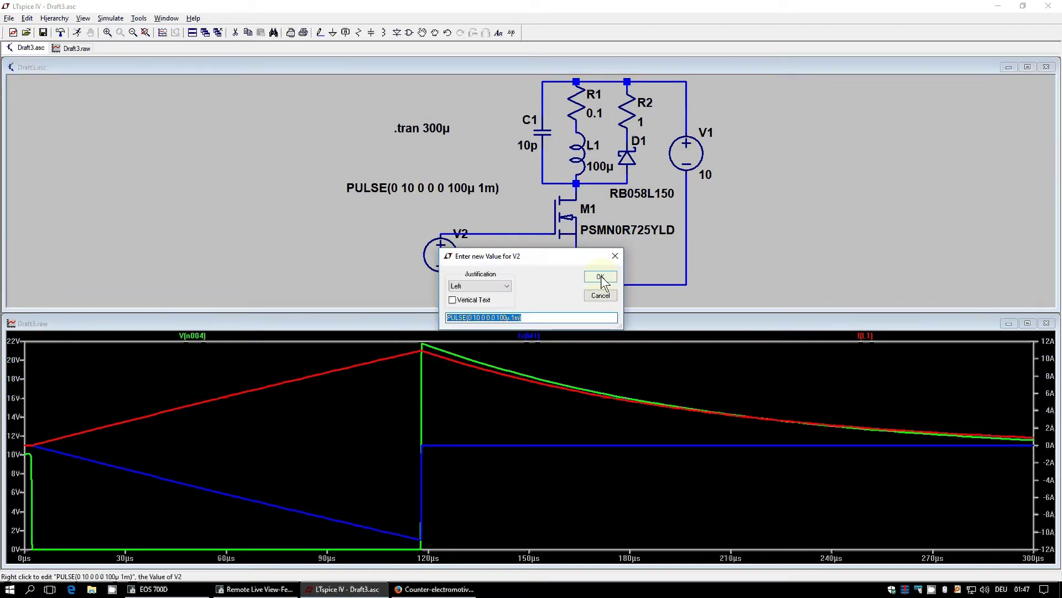
click(602, 280)
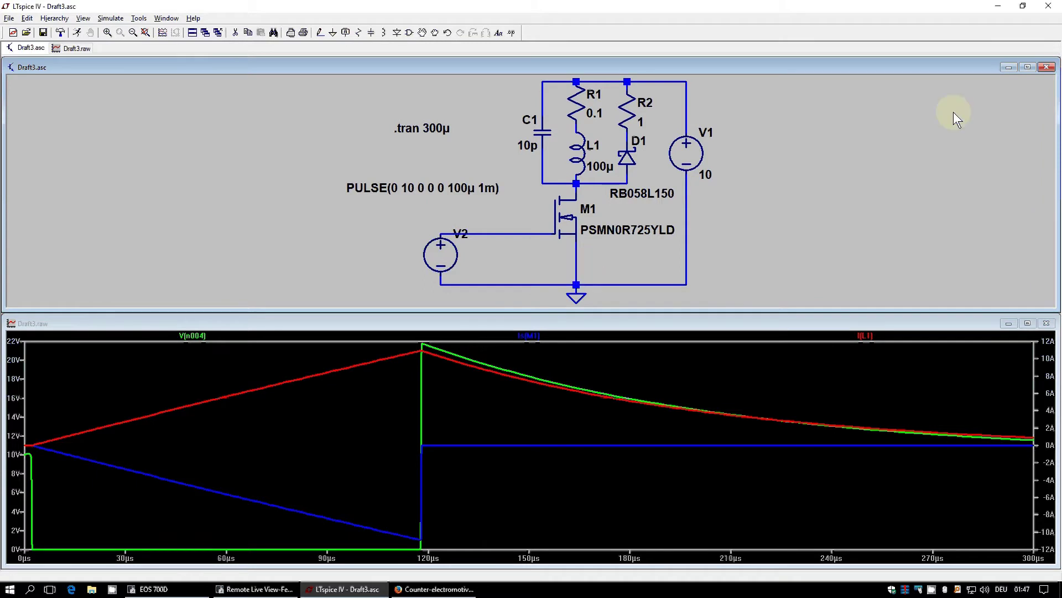
click(1027, 67)
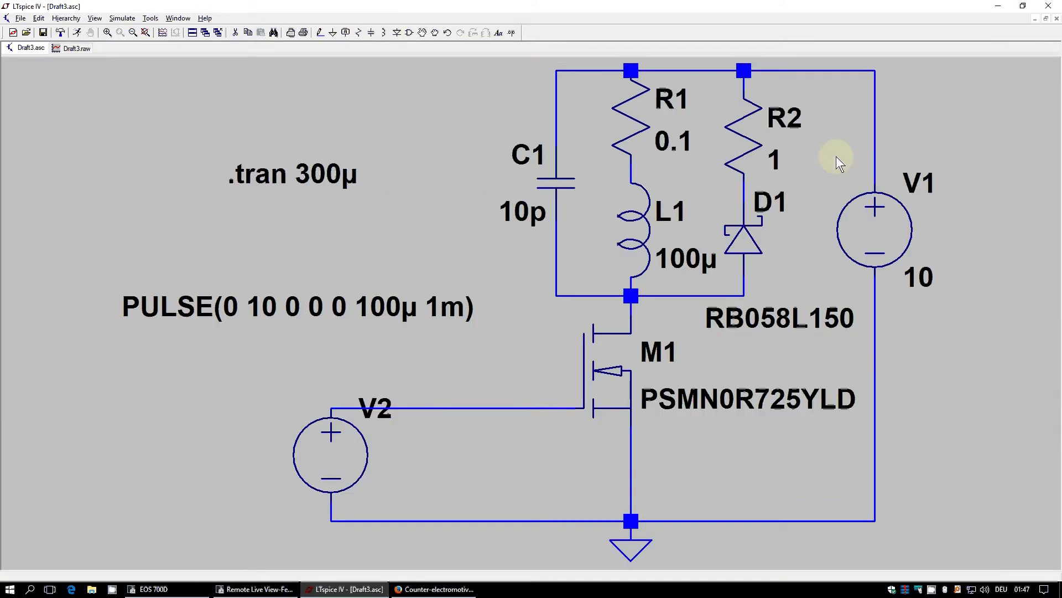
- Set V2's rise and fall times to 5n, giving PULSE(0 10 0 5n 5n 100µ 1m), and rerun
right_click(334, 460)
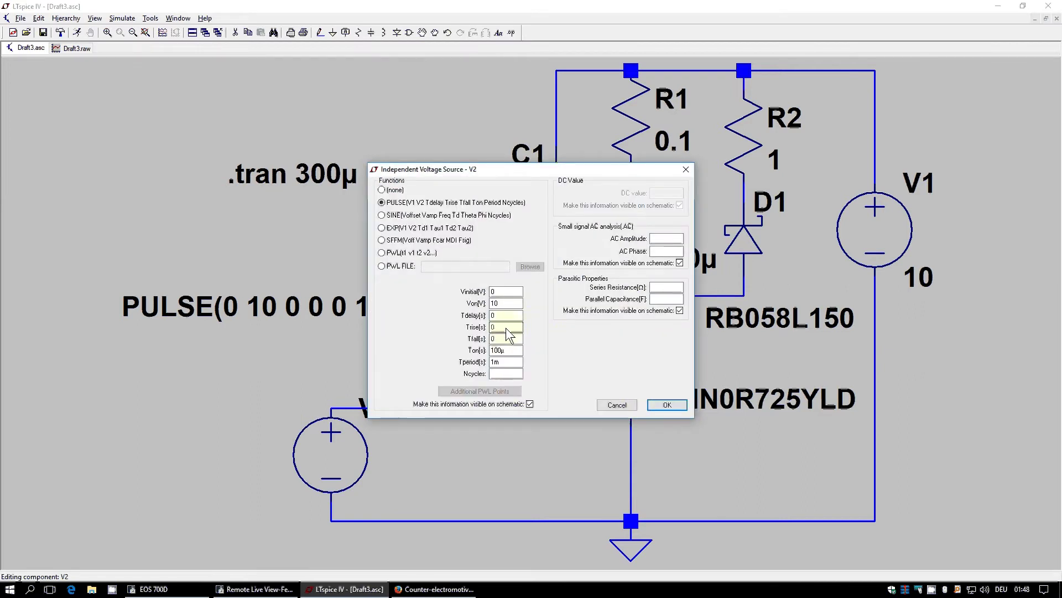
click(505, 327)
key(BackSpace)
key(BackSpace)
text(5n)
click(651, 400)
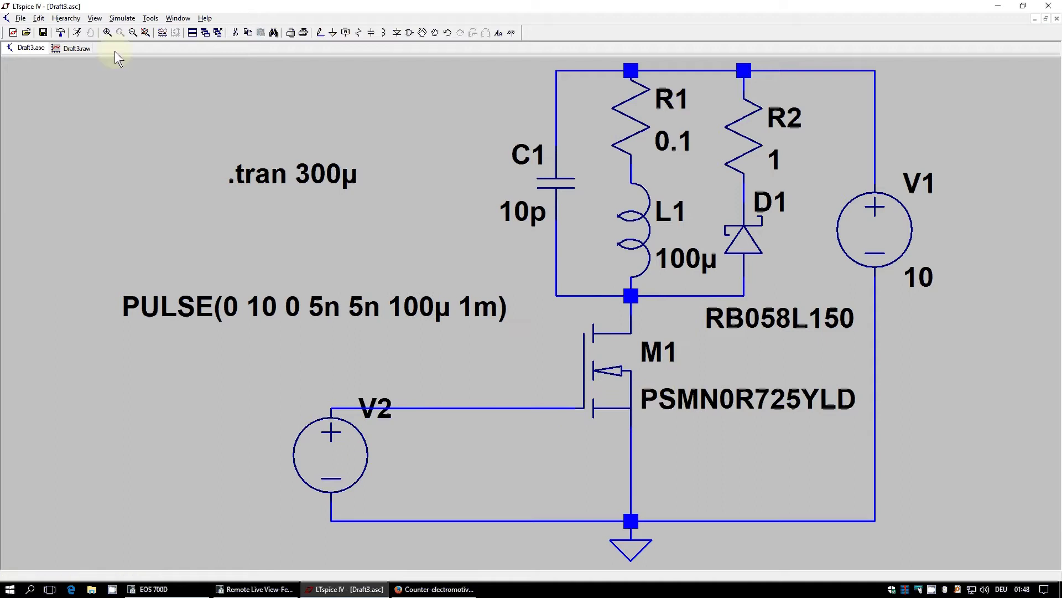
click(77, 35)
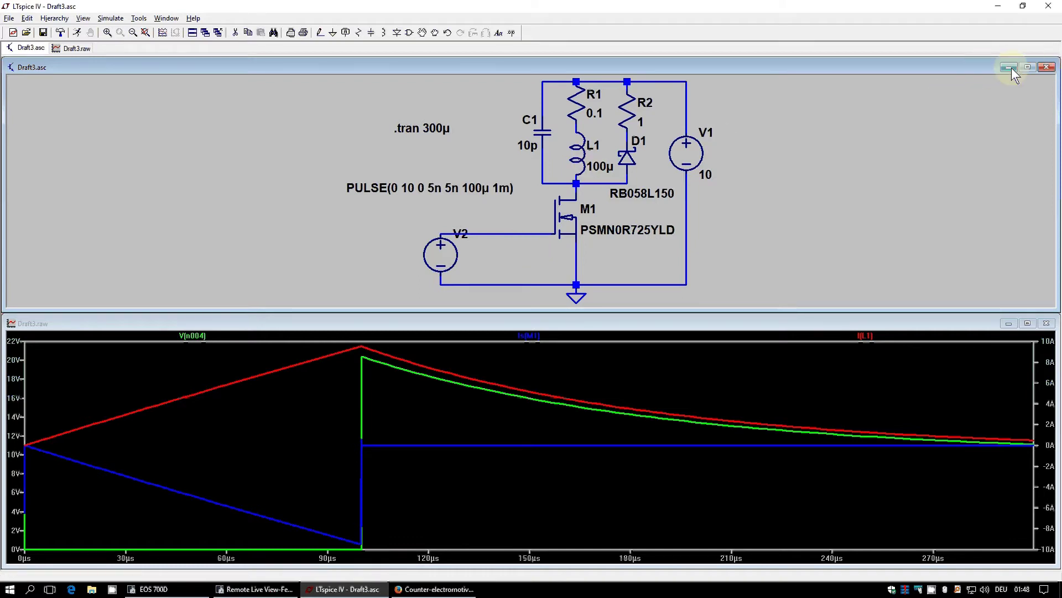
- Maximize the Draft3.asc schematic and confirm V2 still has 5n edges, cancelling without changes
click(1027, 67)
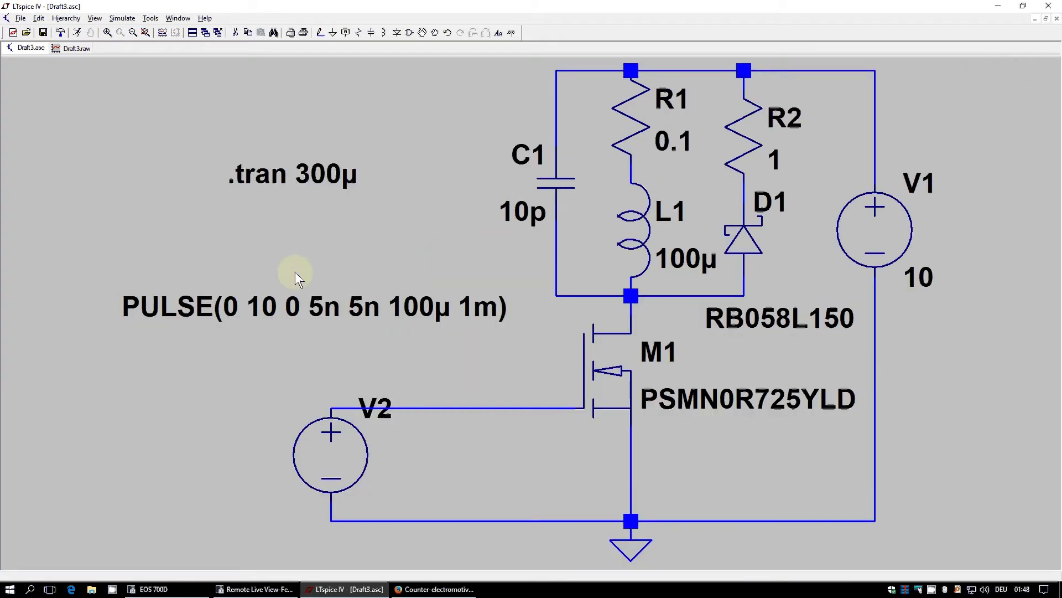
right_click(285, 308)
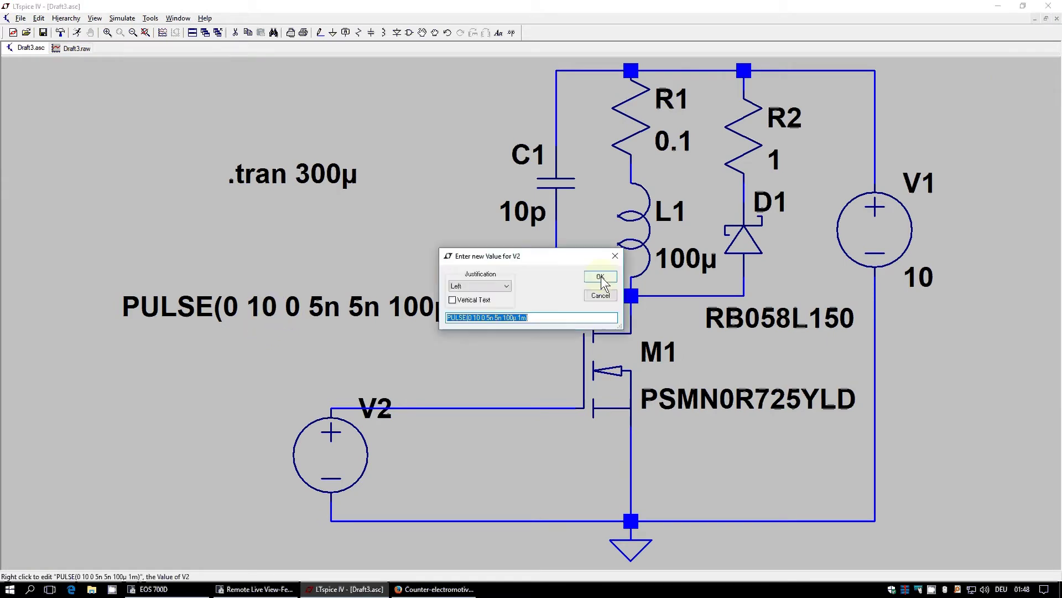
click(602, 295)
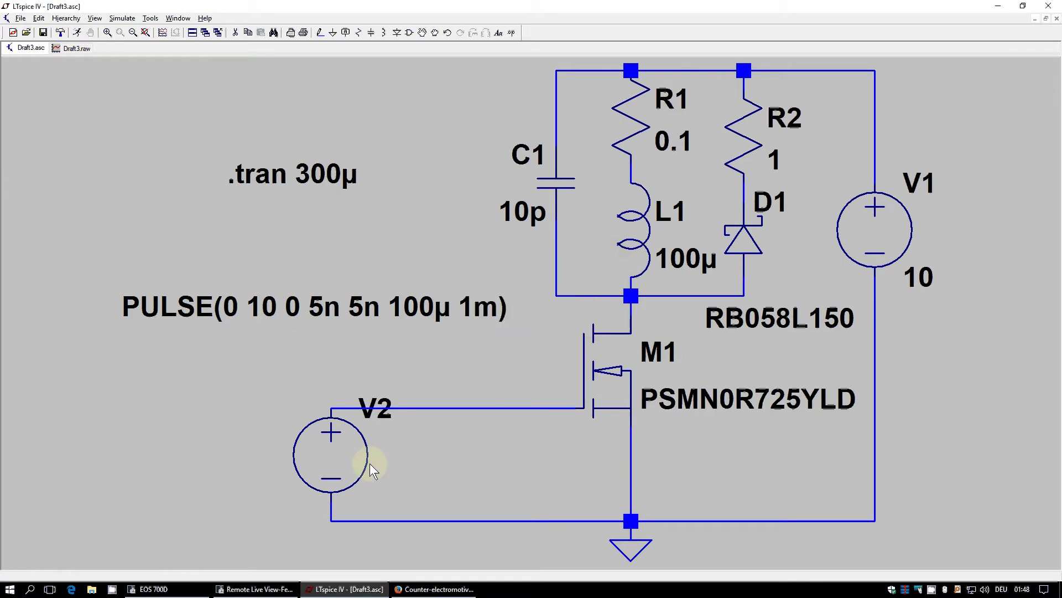
right_click(338, 456)
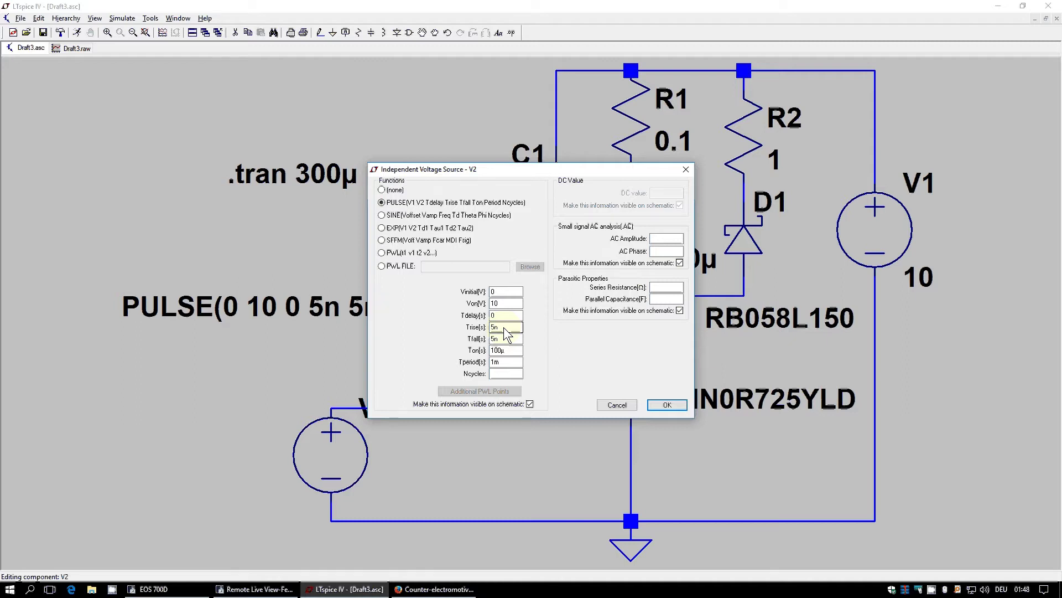
click(608, 409)
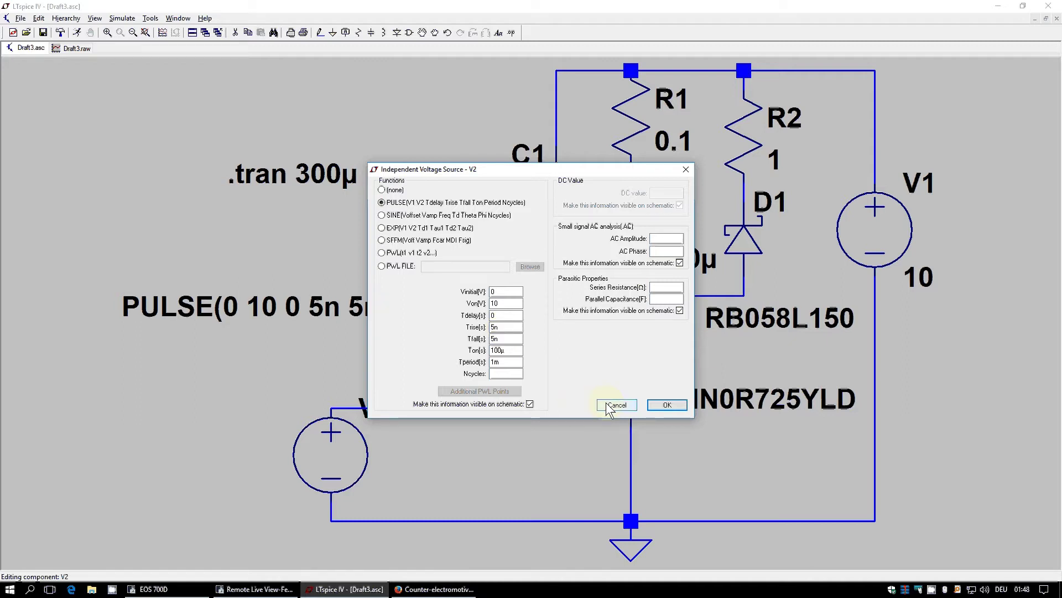
click(609, 409)
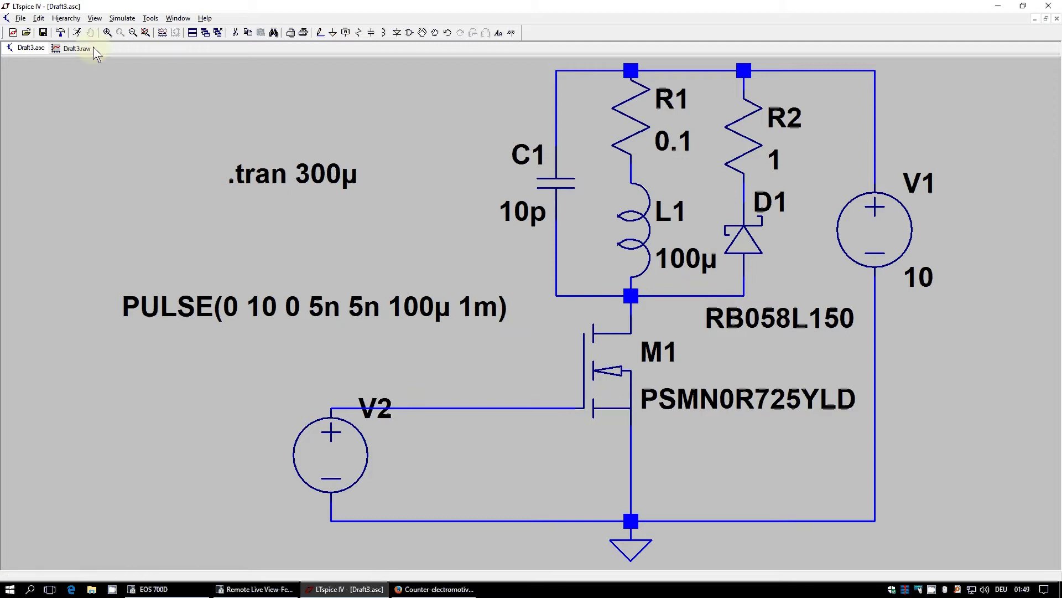
click(70, 48)
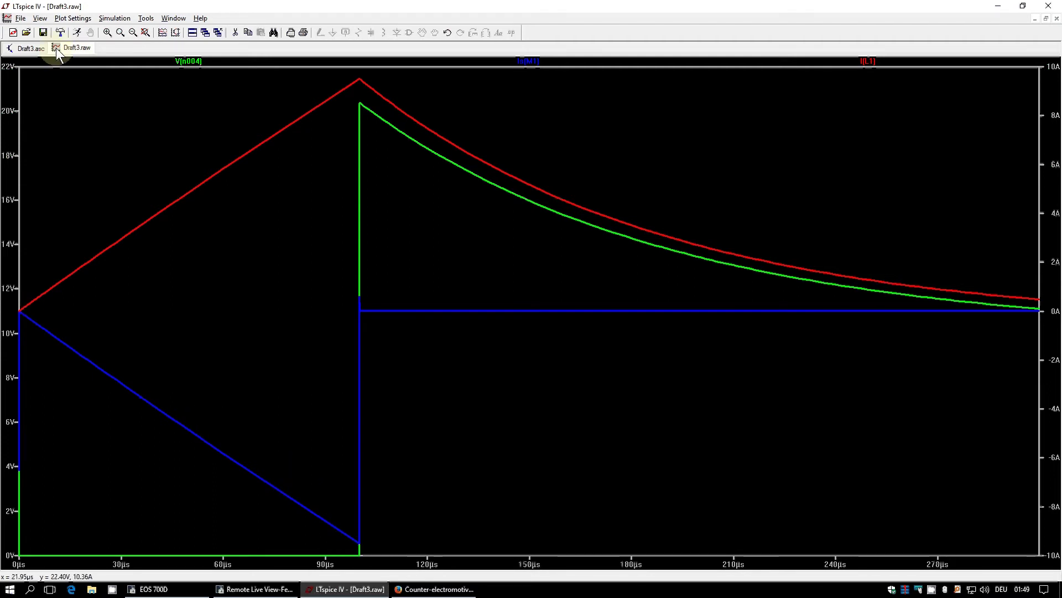
click(33, 48)
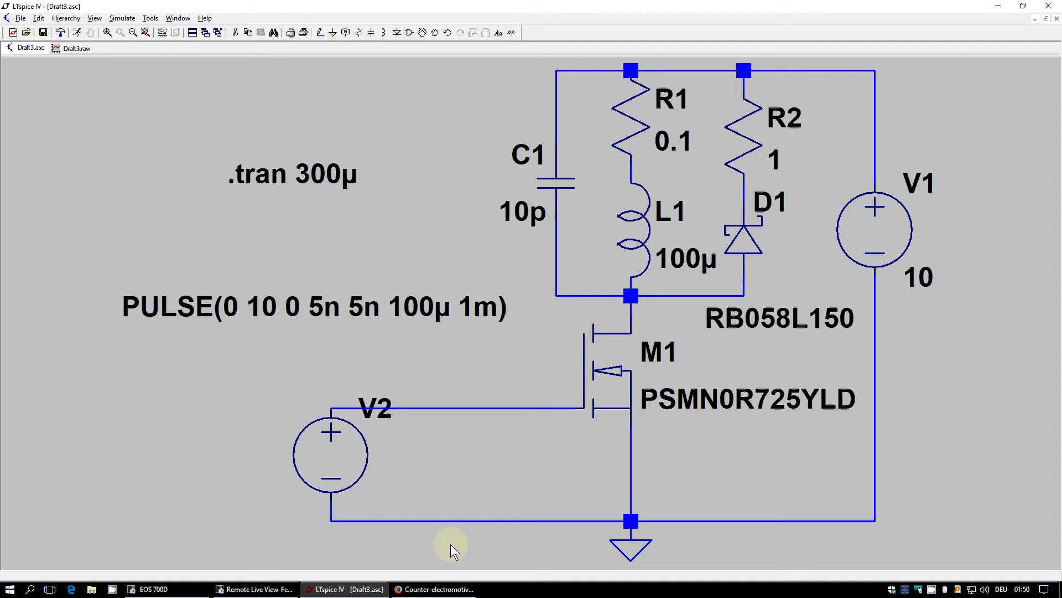
- Switch to Firefox showing the 'Counter-electromotive force' Wikipedia article
click(437, 590)
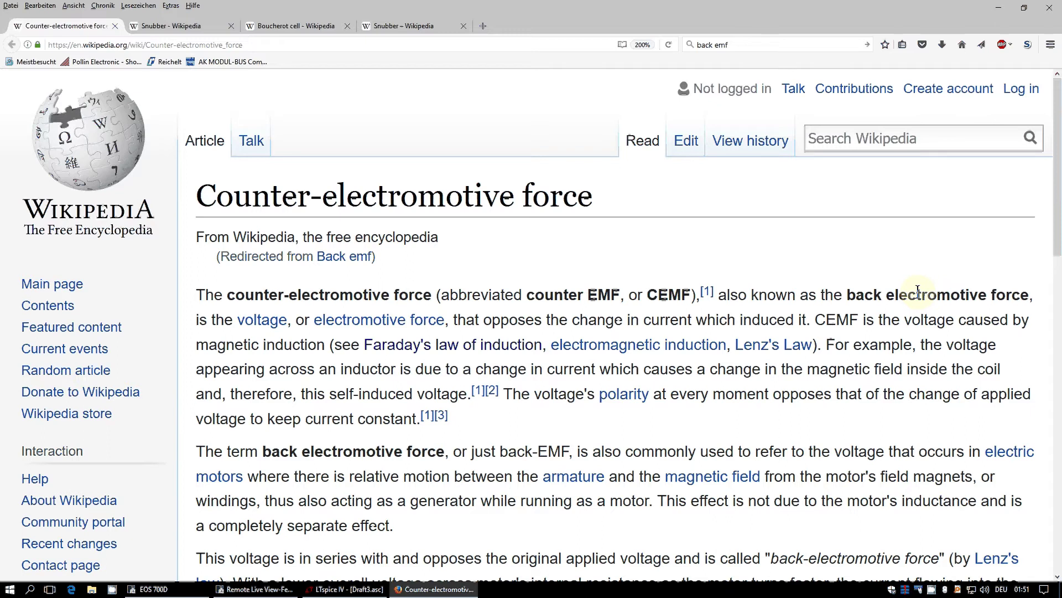
- Minimize Firefox to get back to the LTspice schematic with D1 and R2 across L1
click(1004, 8)
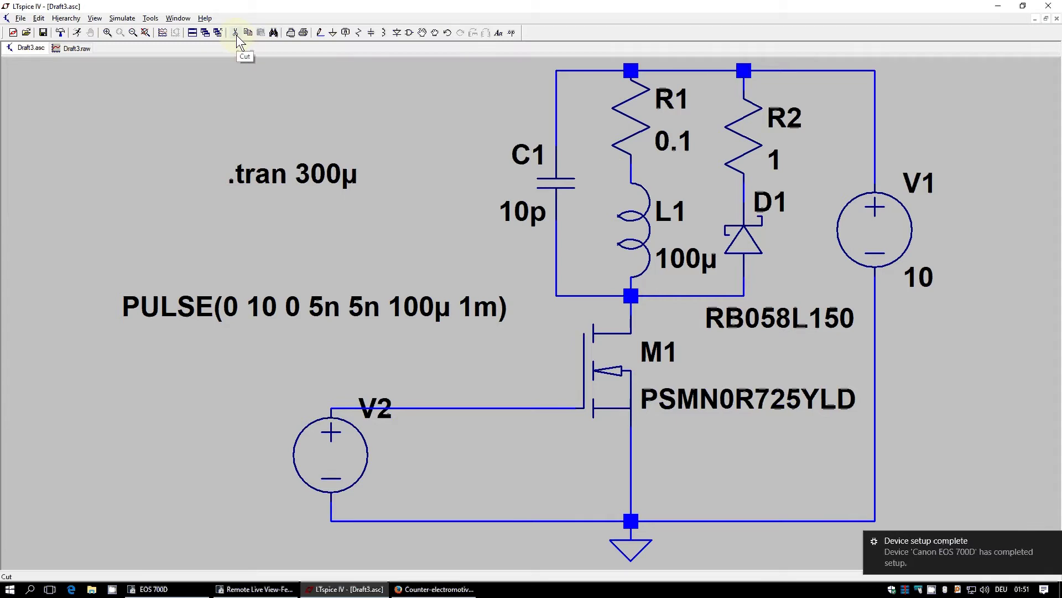
- Cut diode D1 and place capacitor C2 in series below R2 across L1
click(740, 245)
key(c)
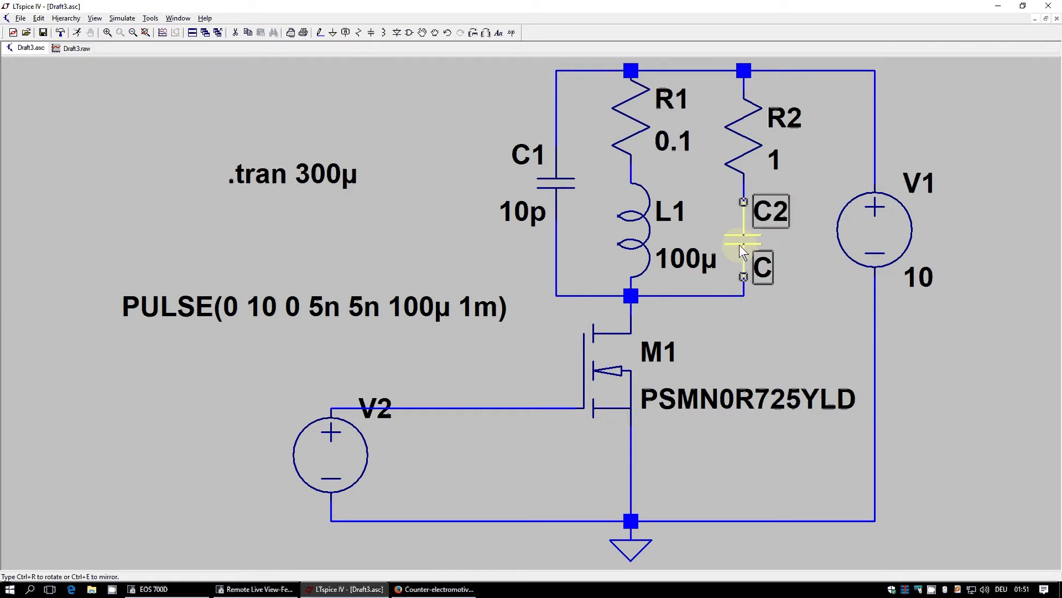
click(756, 241)
key(Escape)
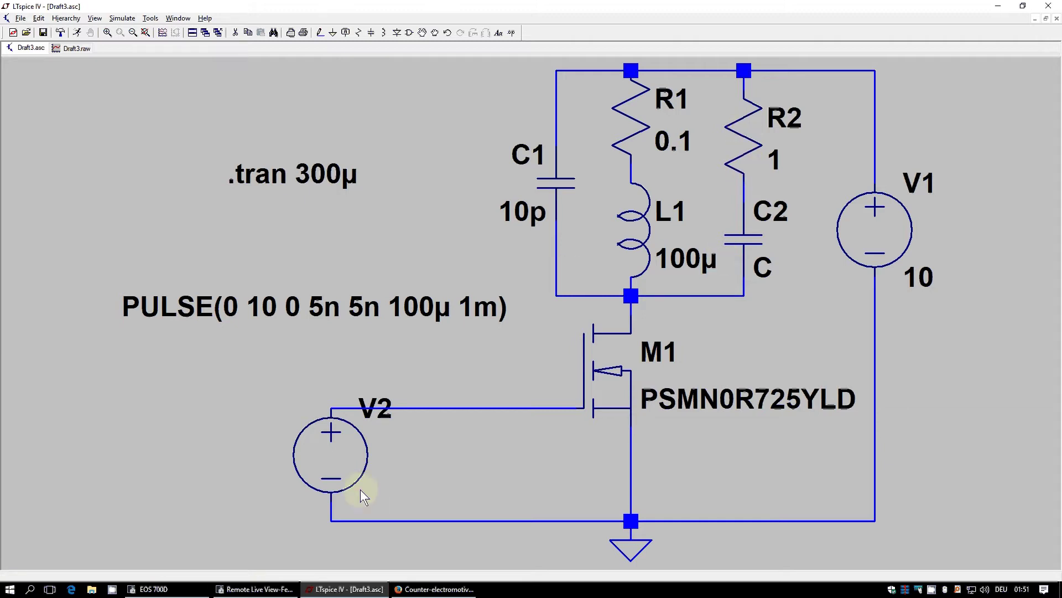
- In Firefox, view the Snubber and Boucherot cell articles, ending at Snubber's RC snubbers section
click(410, 589)
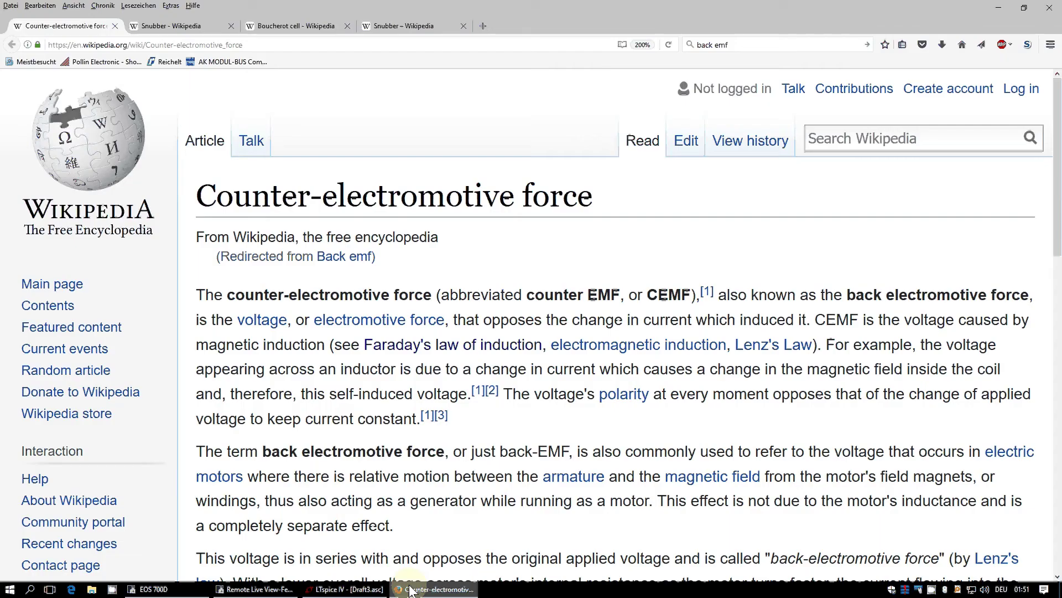
click(166, 26)
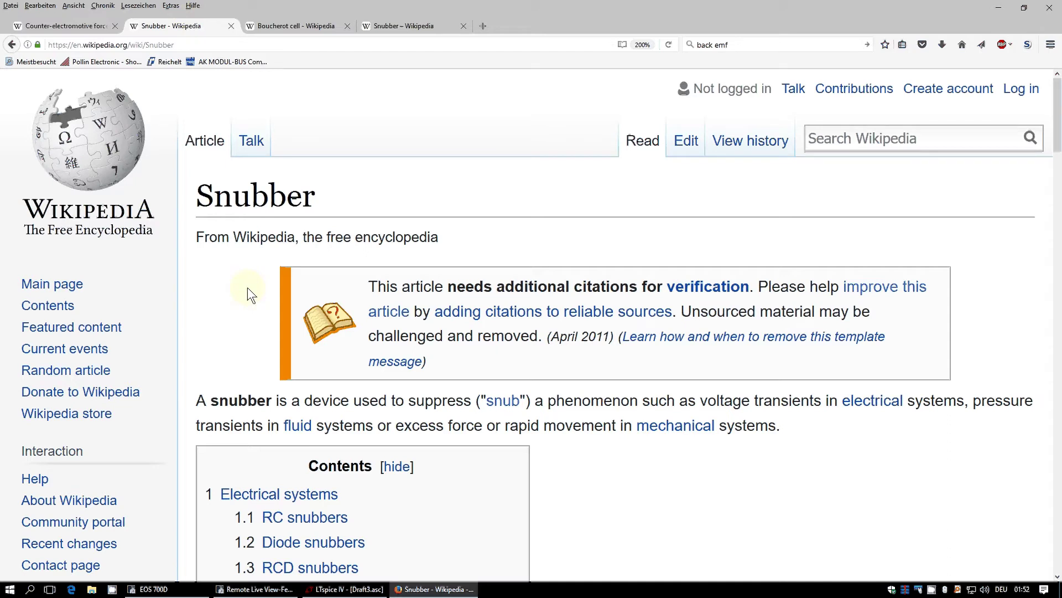
click(285, 29)
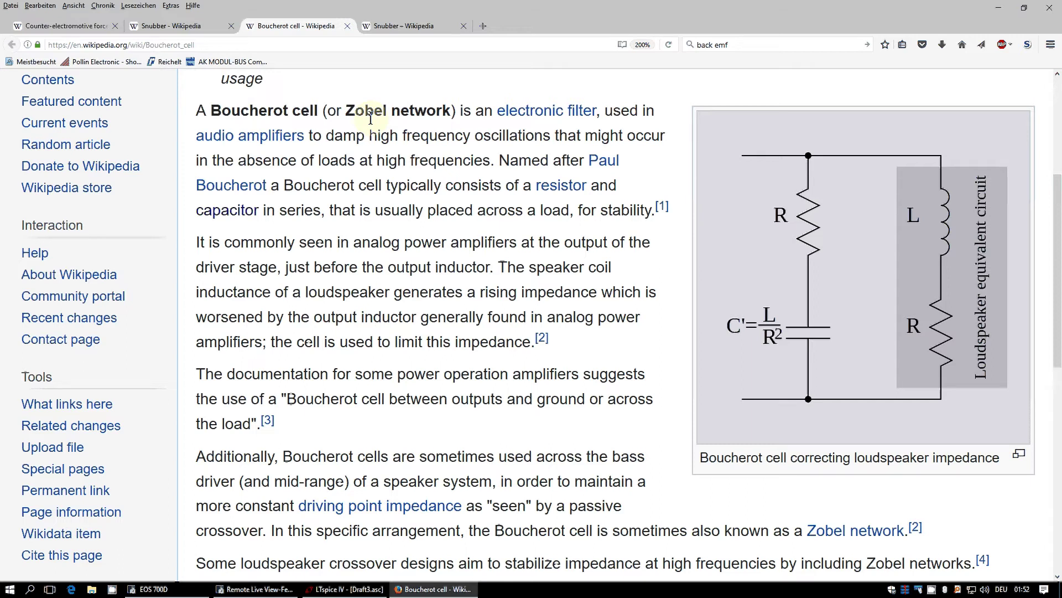
click(202, 28)
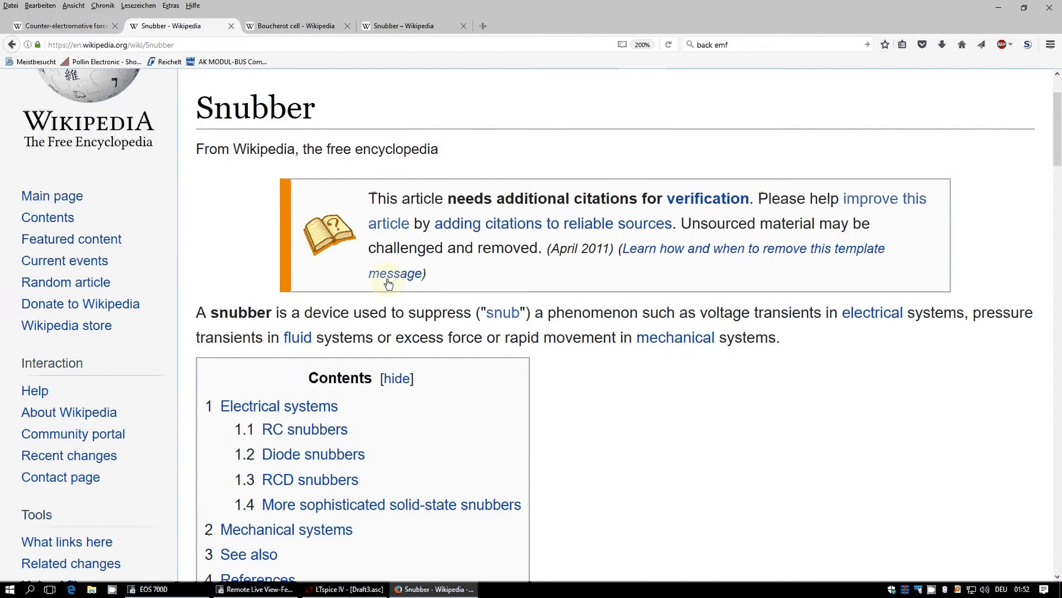
scroll(536, 256, up, 3)
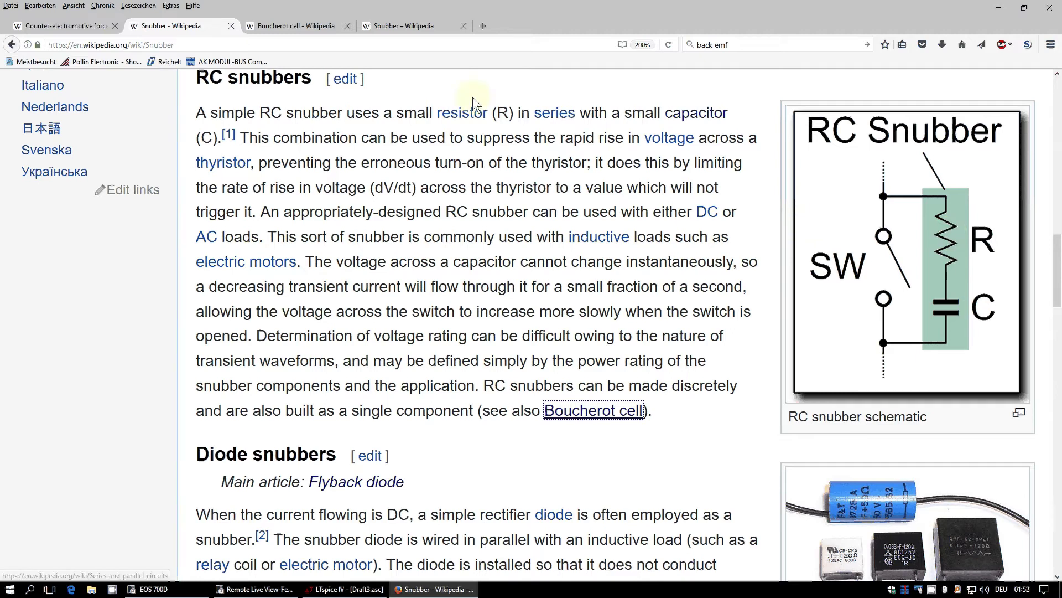
click(361, 590)
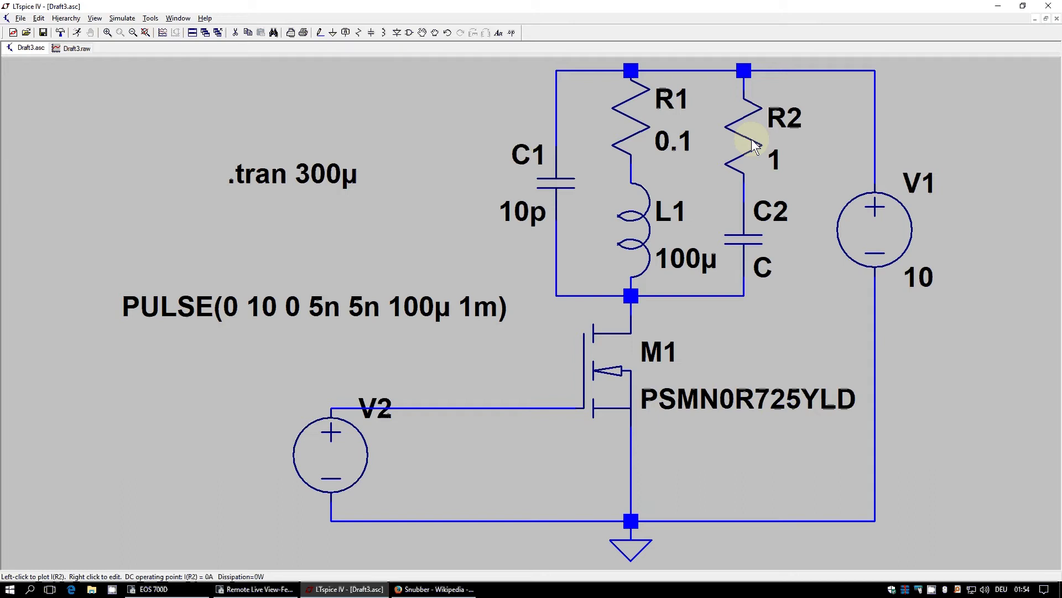
- Set snubber resistor R2 to 10 and capacitor C2 to 100n
right_click(752, 145)
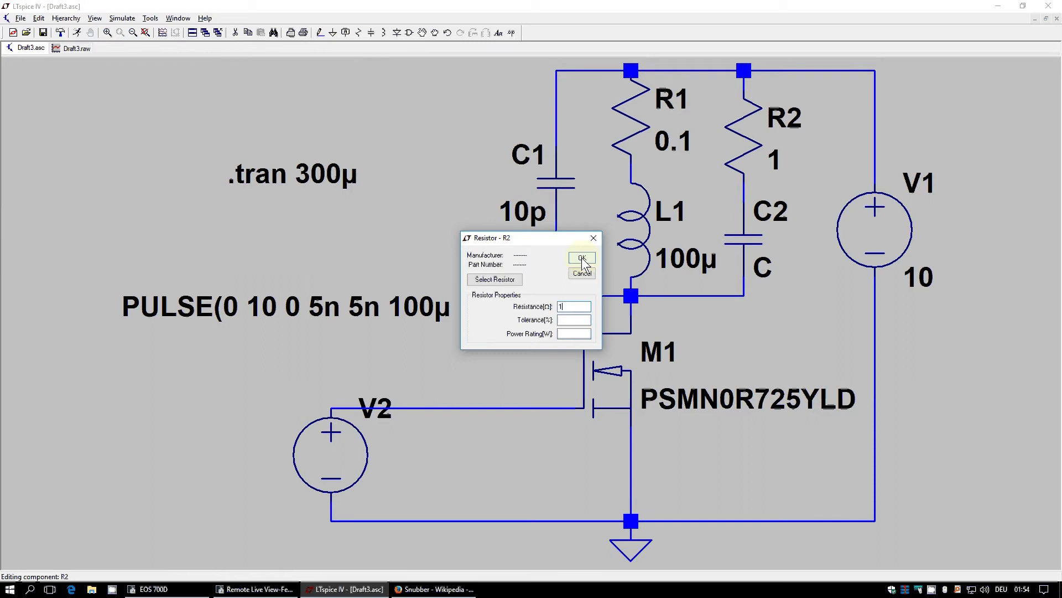
text(0)
click(581, 259)
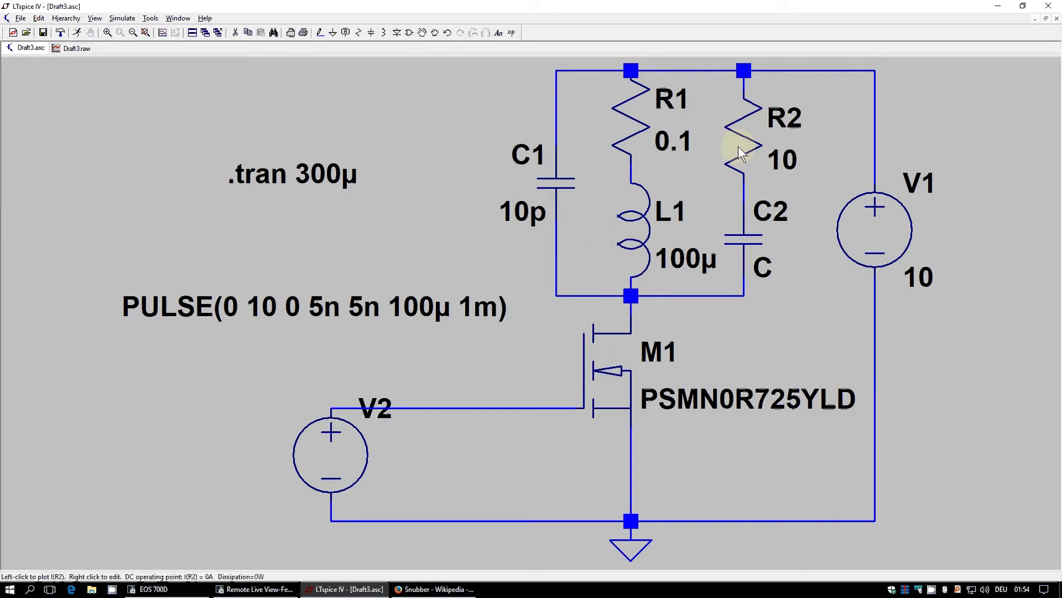
right_click(736, 246)
text(100n)
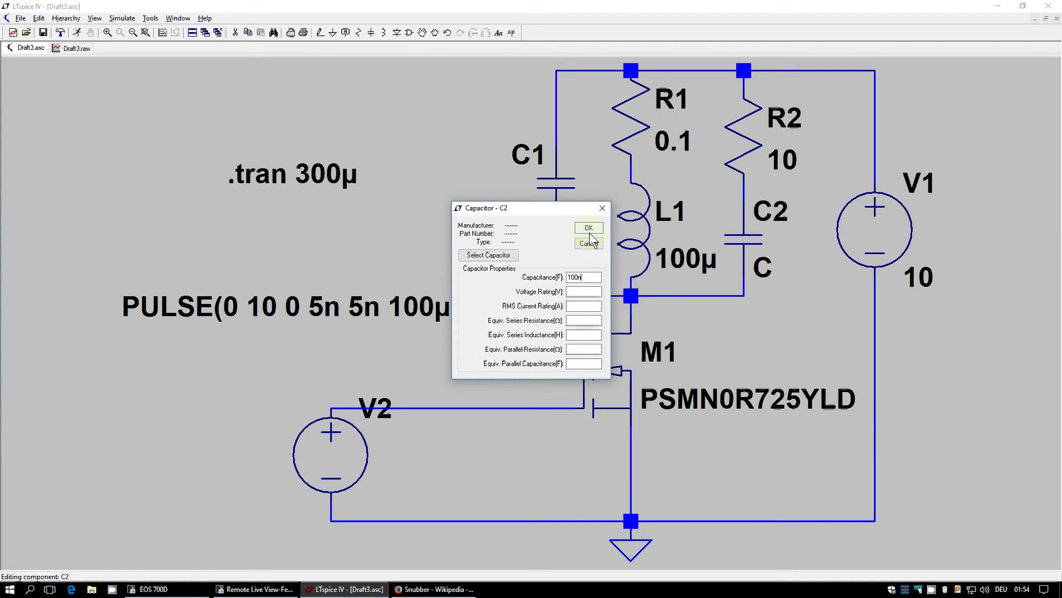
click(589, 231)
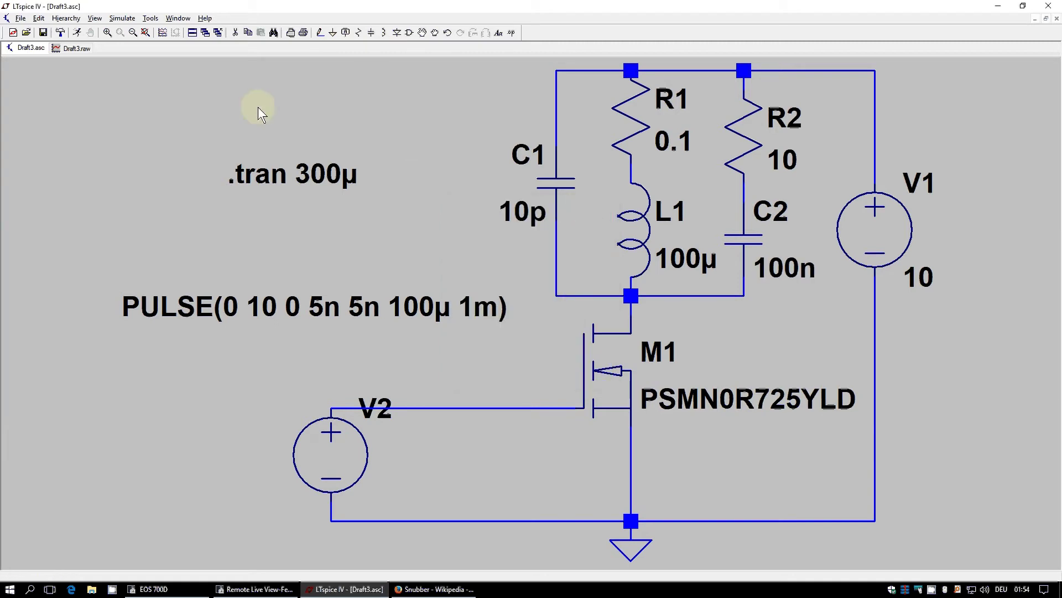
- Rerun the simulation and delete the V(n004), Is(M1) and I(L1) traces from the plot
click(77, 33)
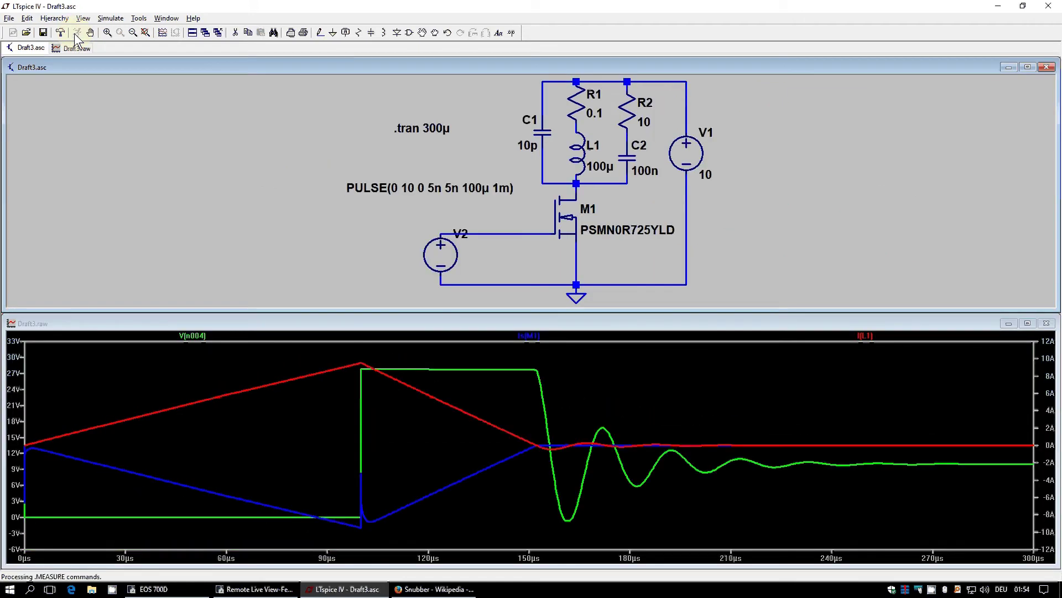
right_click(191, 335)
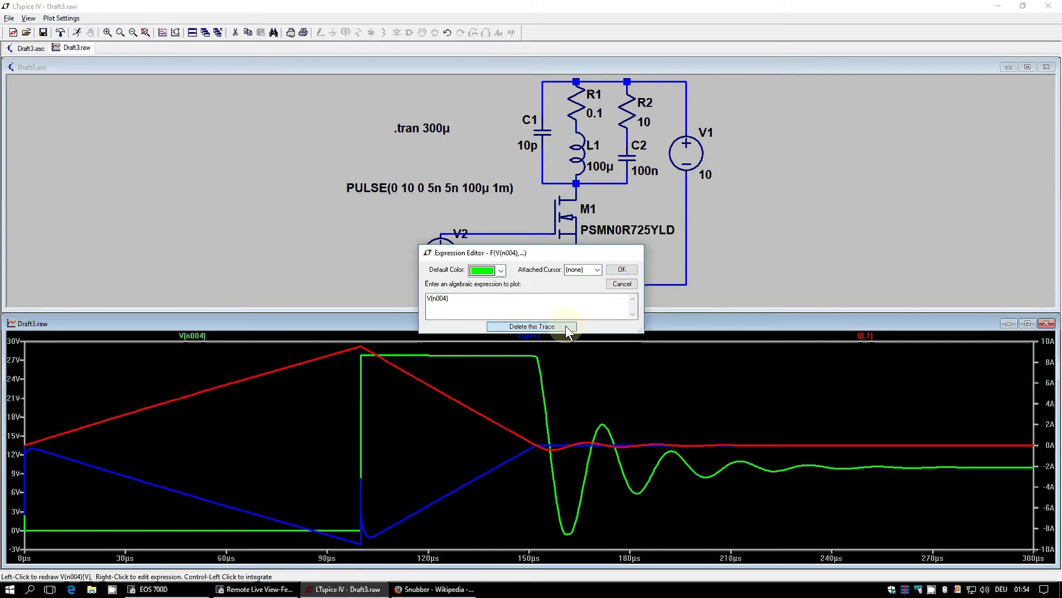
click(562, 327)
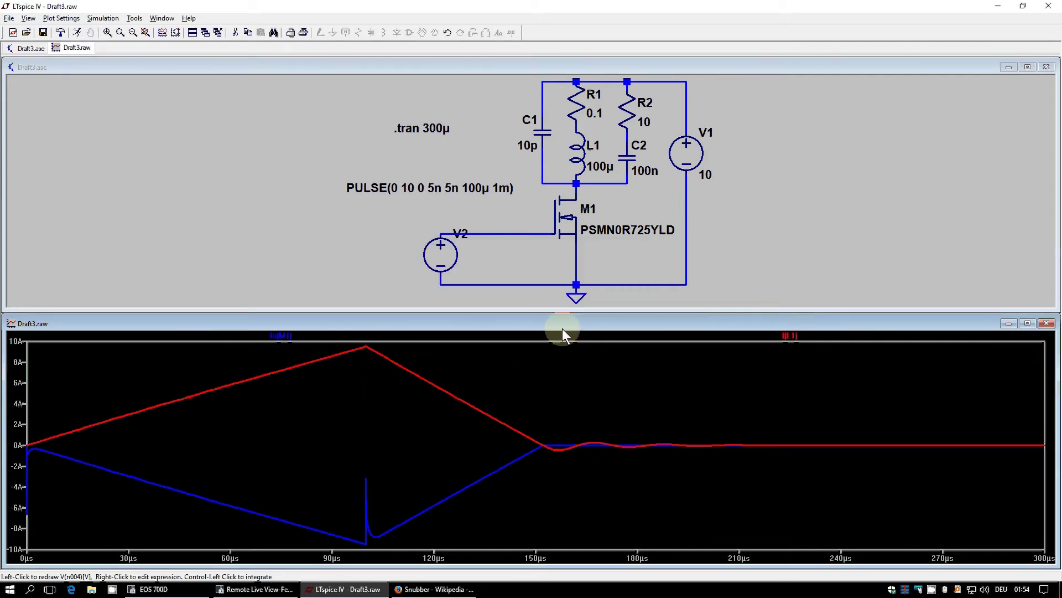
right_click(281, 336)
click(521, 326)
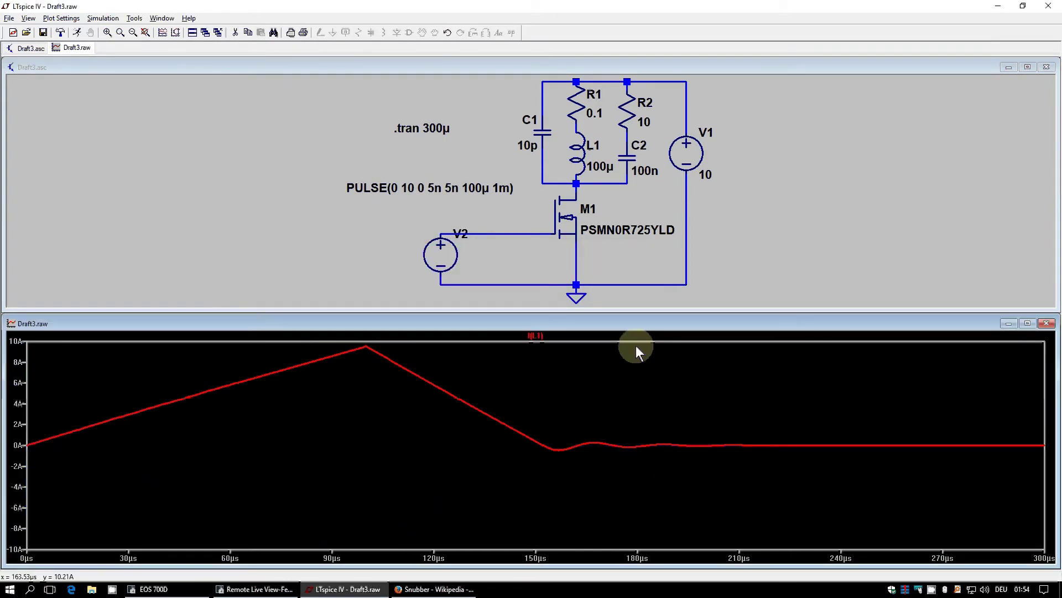
right_click(536, 336)
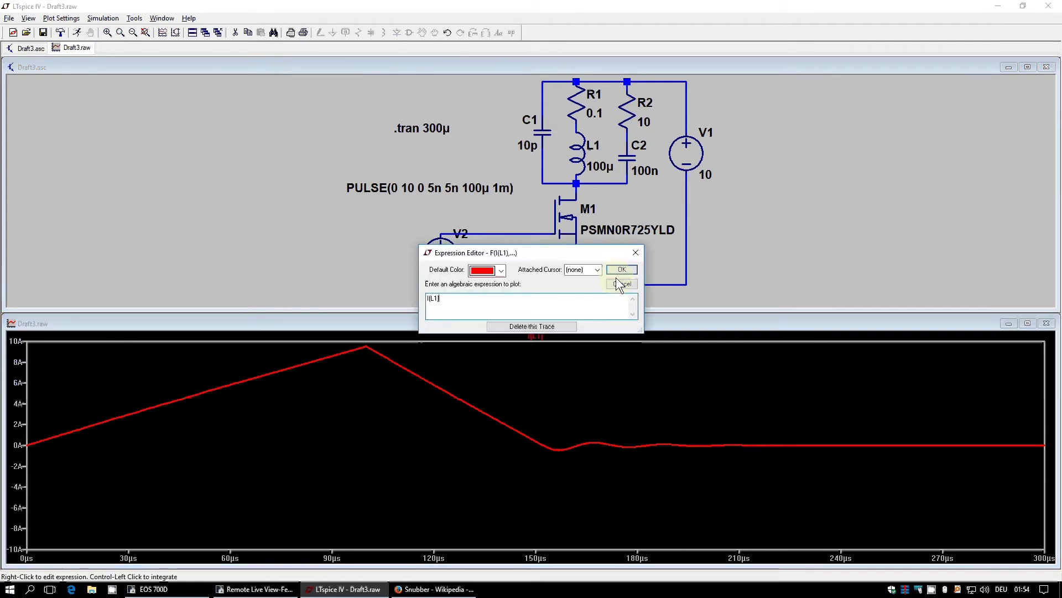
click(545, 329)
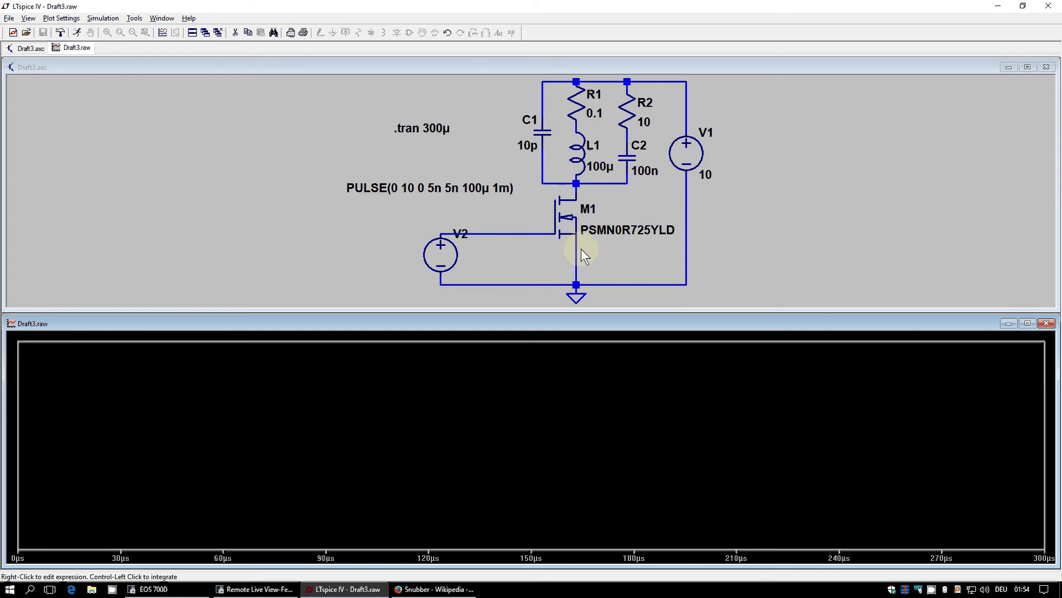
- Plot M1's source current, the L1 current and V(n004), then maximize the schematic
right_click(576, 252)
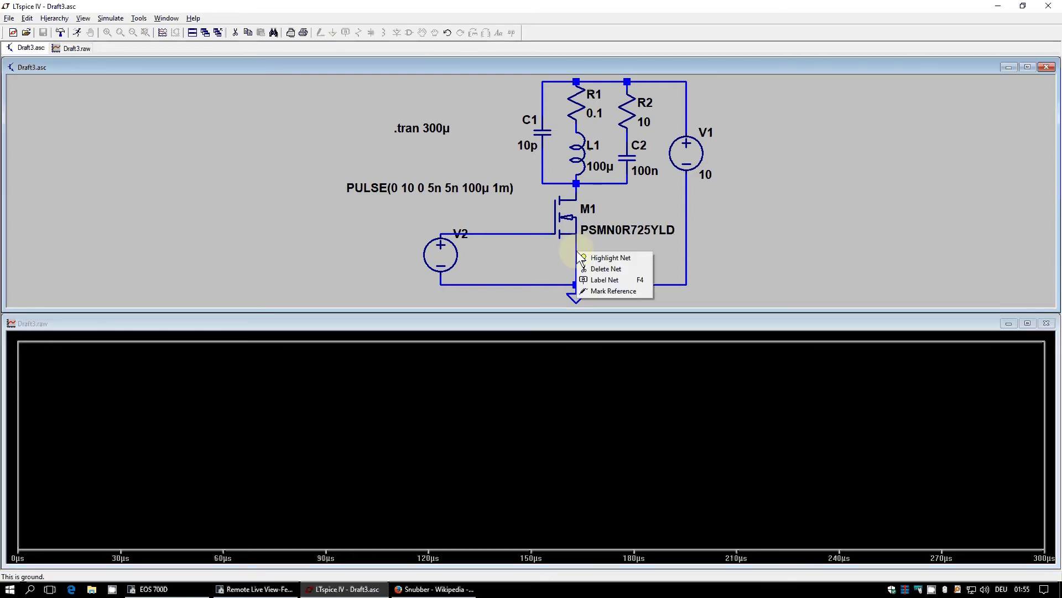
click(576, 250)
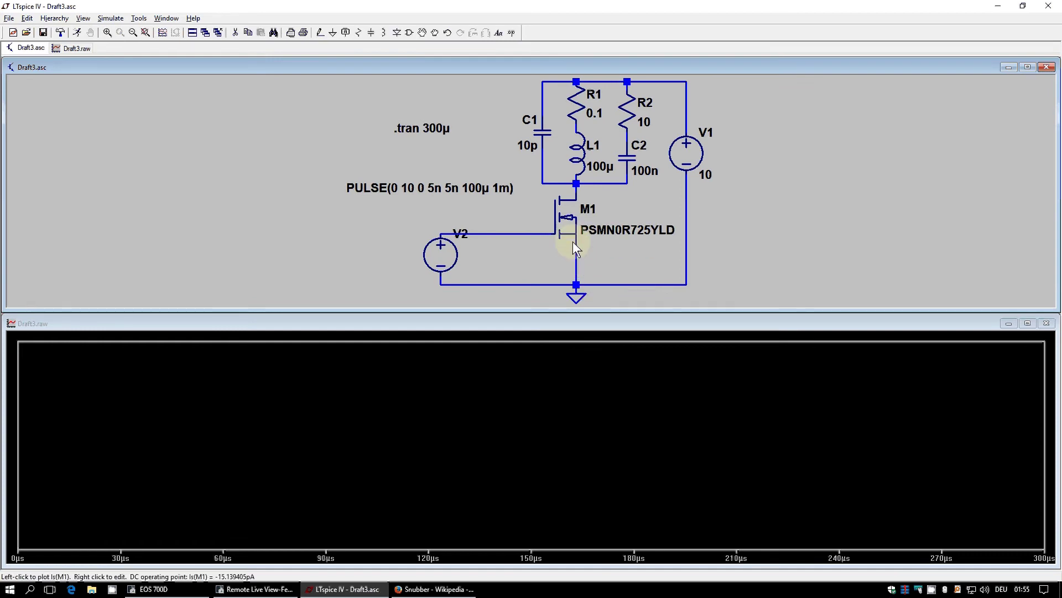
click(573, 243)
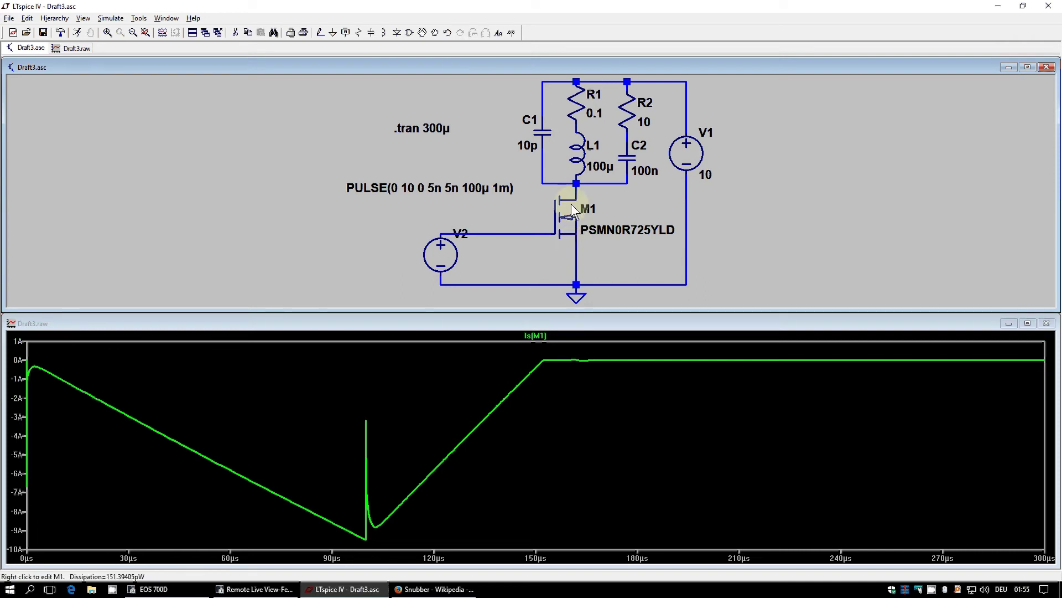
click(578, 170)
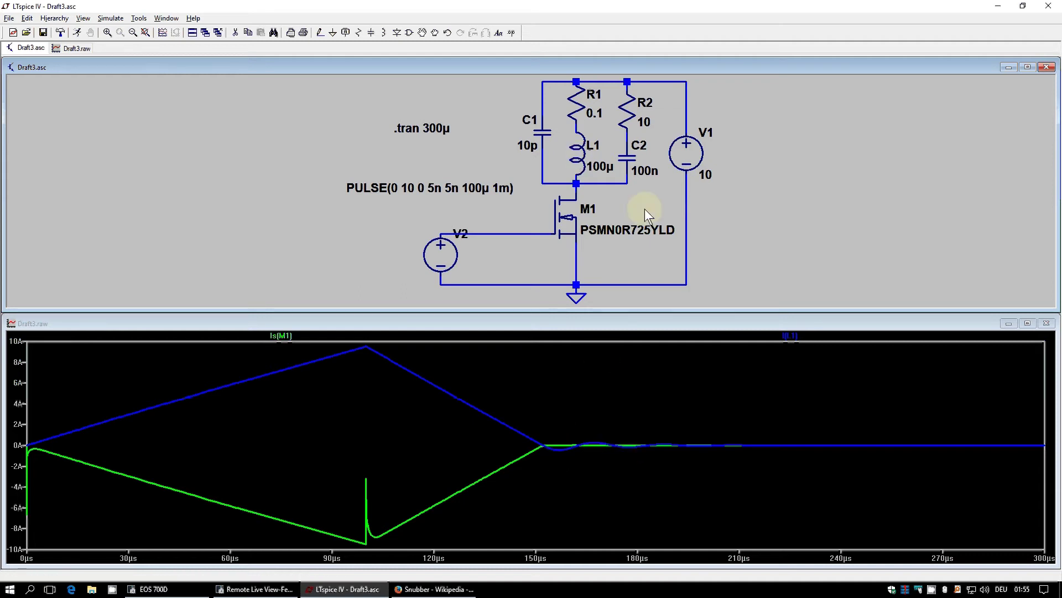
click(577, 184)
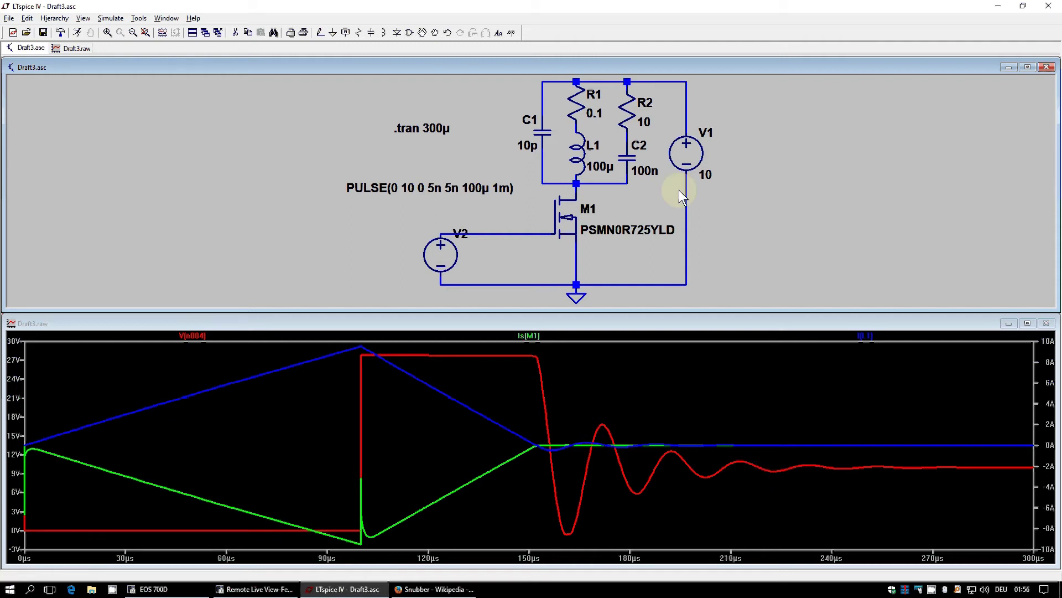
click(1027, 69)
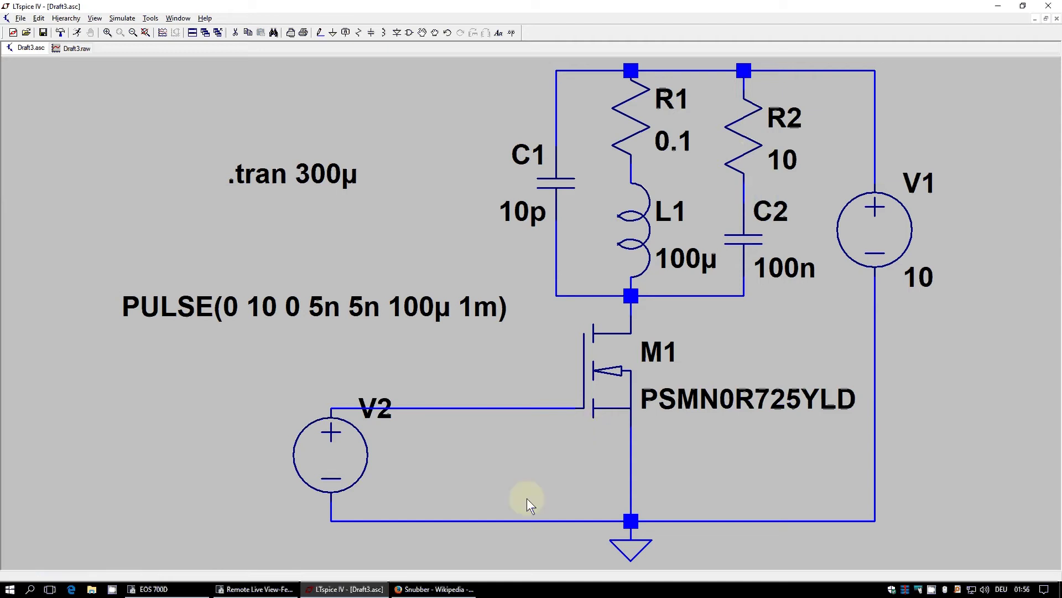
- Set snubber resistor R2 to 100 and rerun to plot V(n004), Is(M1) and I(L1)
right_click(746, 142)
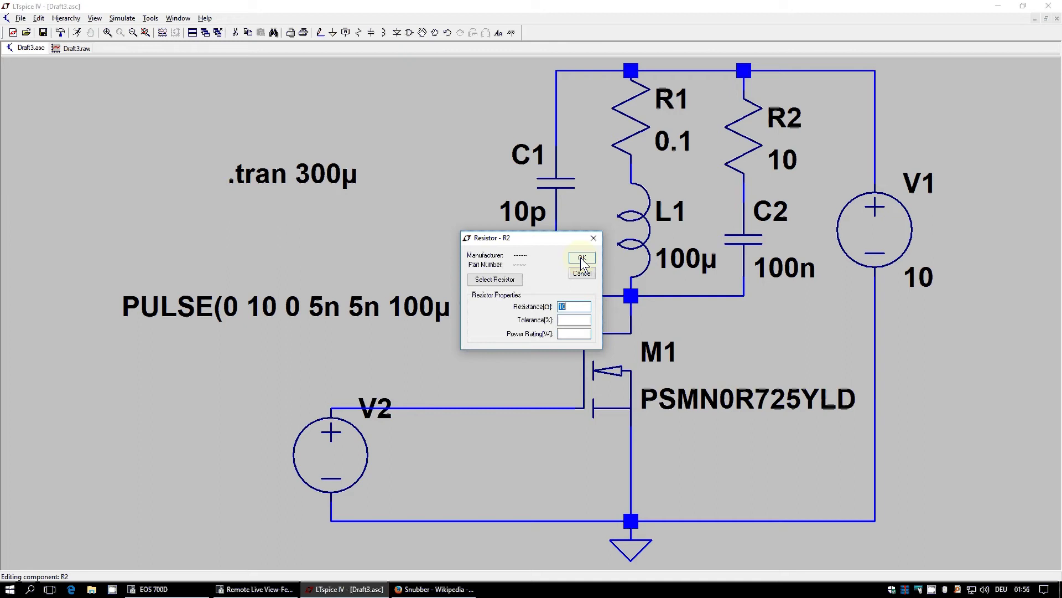
text(100)
click(582, 258)
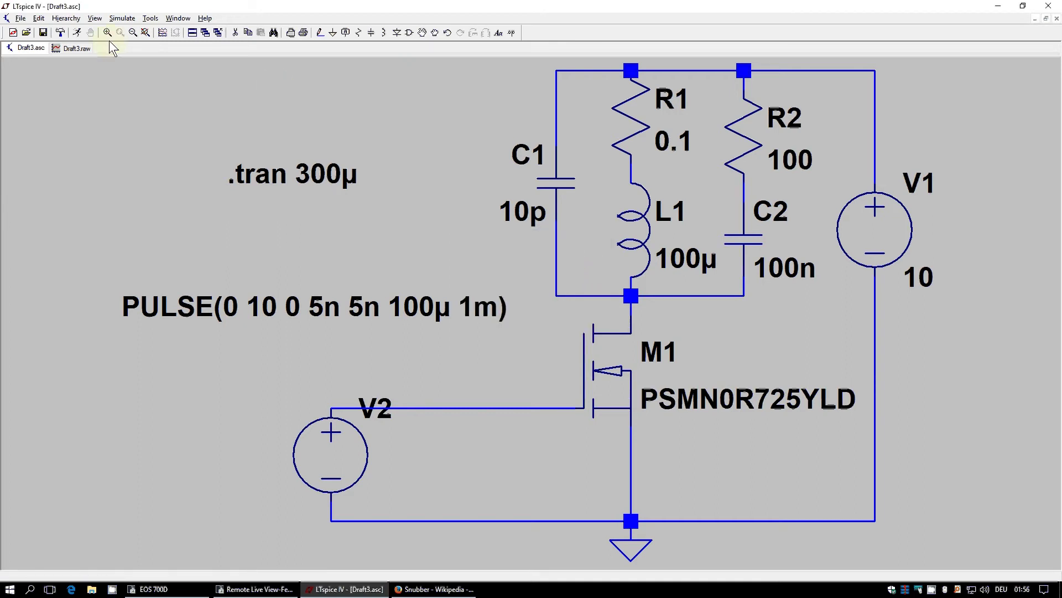
click(77, 33)
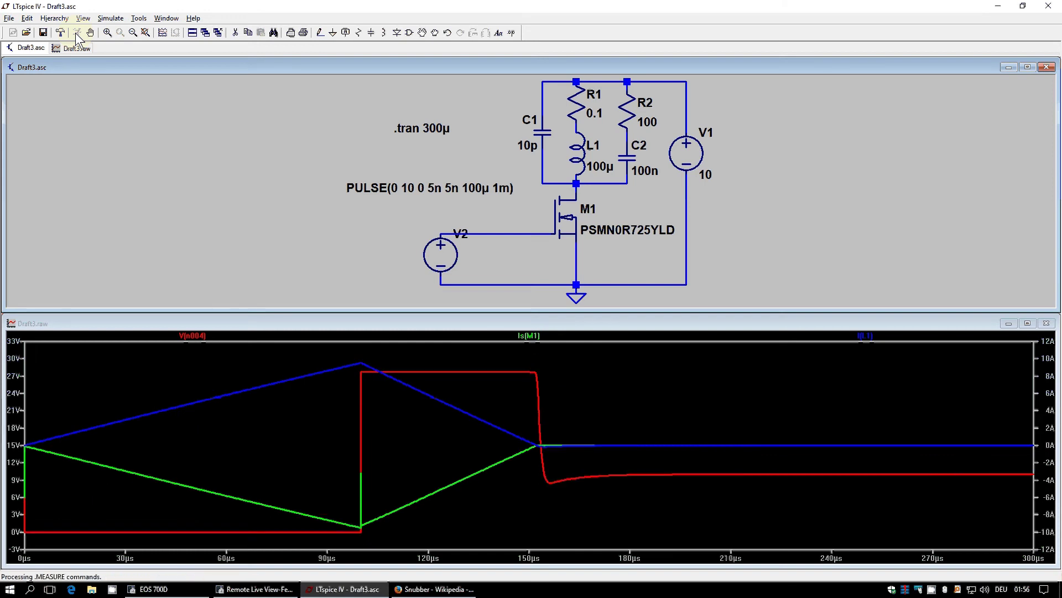
click(124, 136)
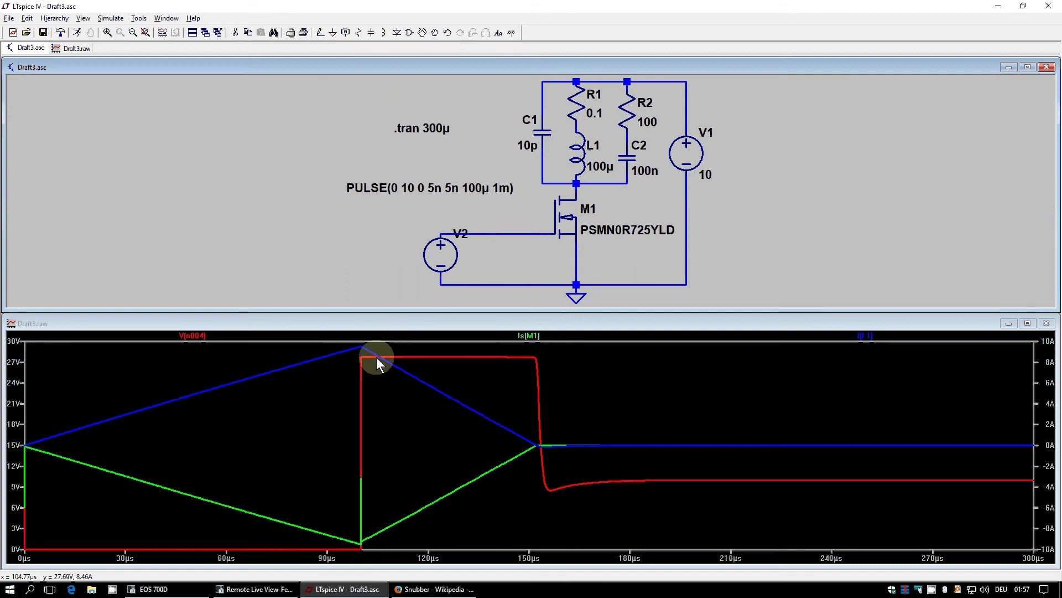
- Set R2 to 10k and rerun the simulation to see V(n004) ring slowly after turn-off
right_click(622, 116)
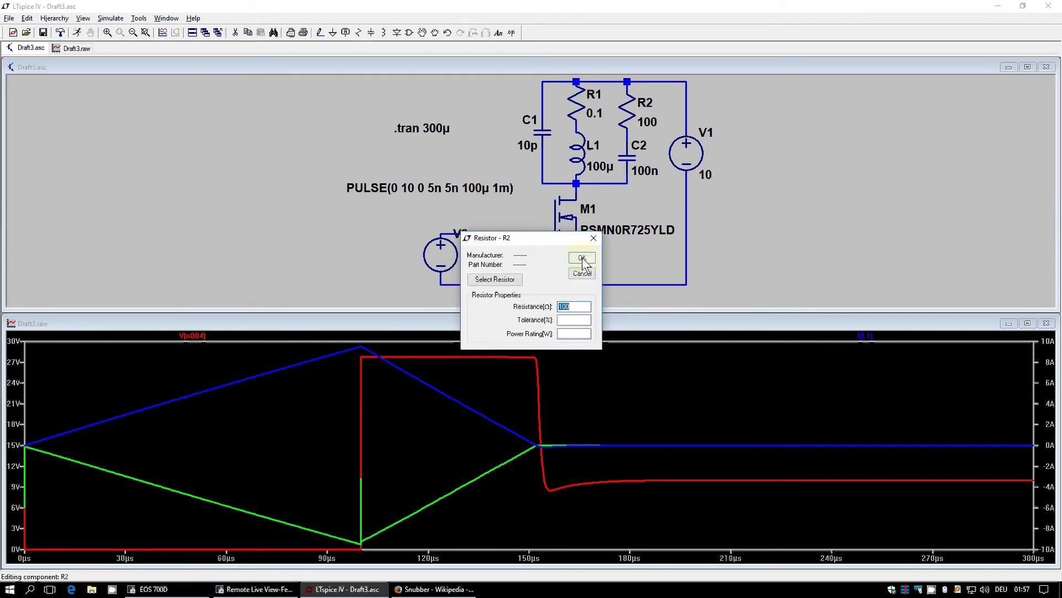
text(10k)
click(582, 258)
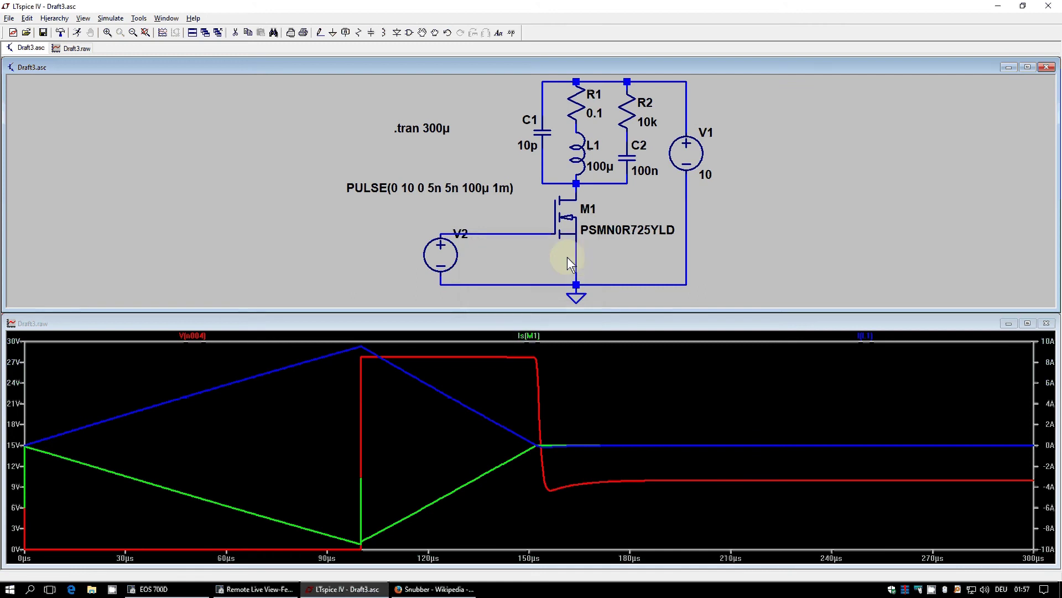
click(78, 33)
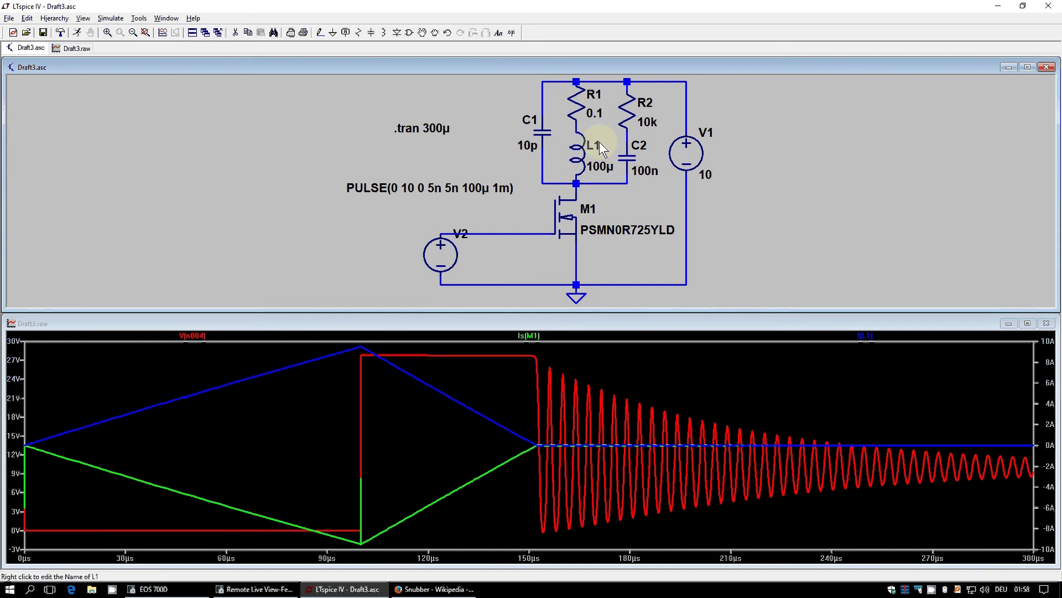
- Set R2 to 1 and rerun, showing wide, slowly decaying V(n004) oscillations
right_click(629, 123)
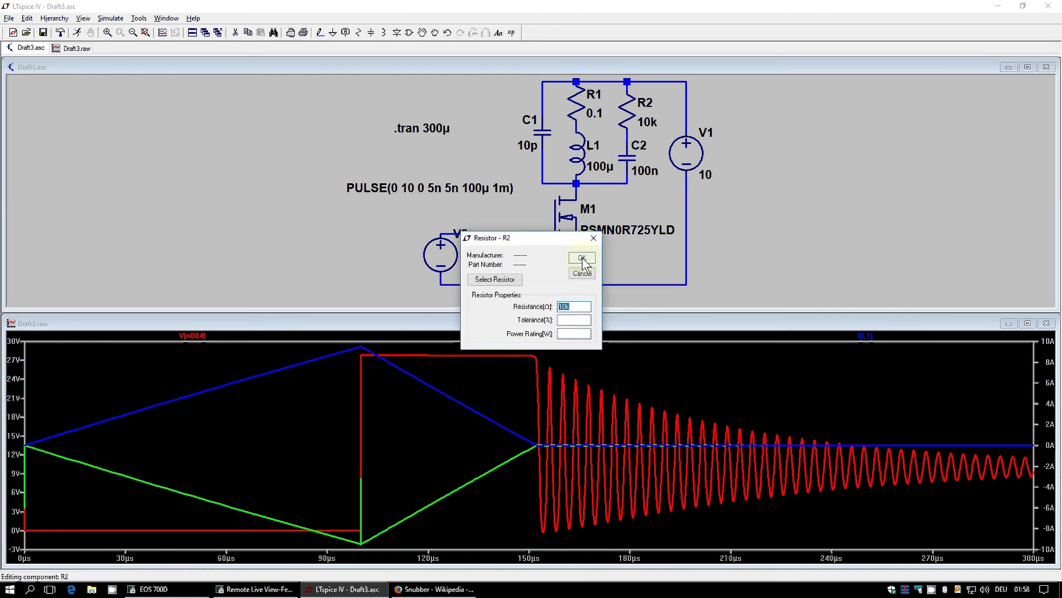
text(1)
click(582, 258)
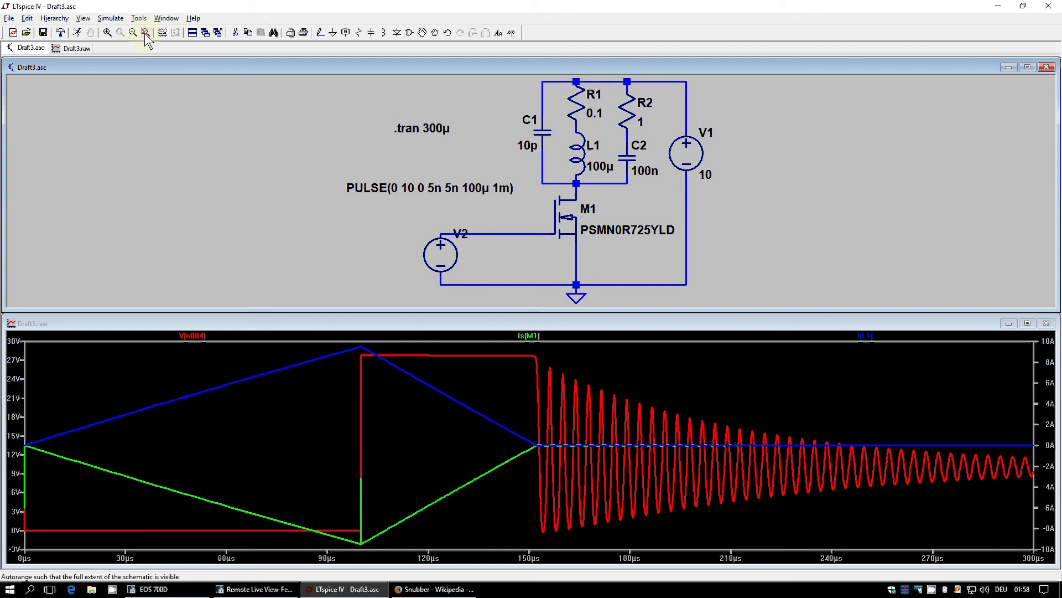
click(77, 34)
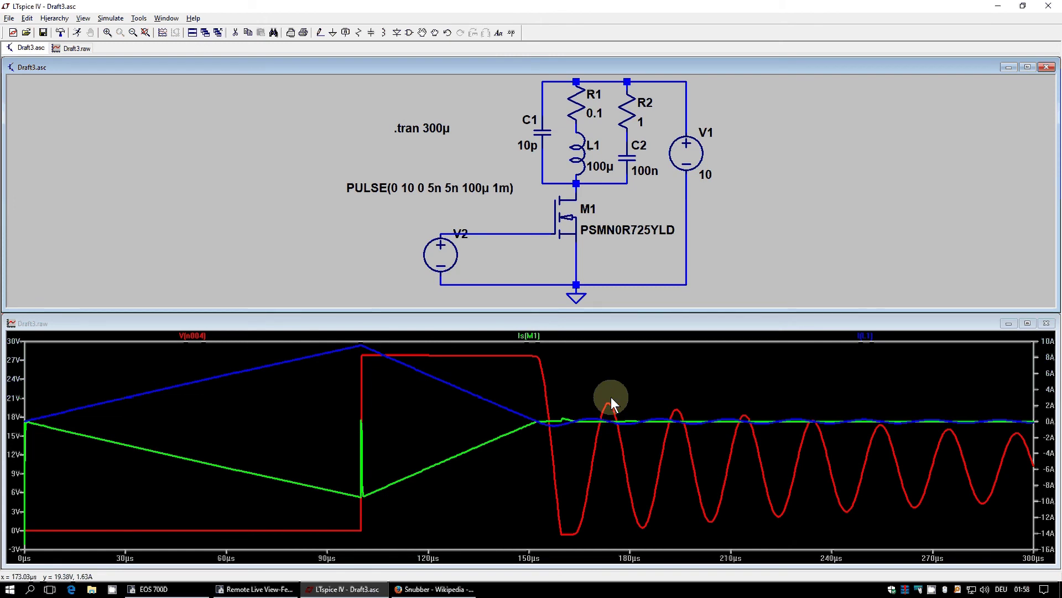
- Restore R2 to 100 and rerun so V(n004) settles near 10 V without ringing
right_click(624, 121)
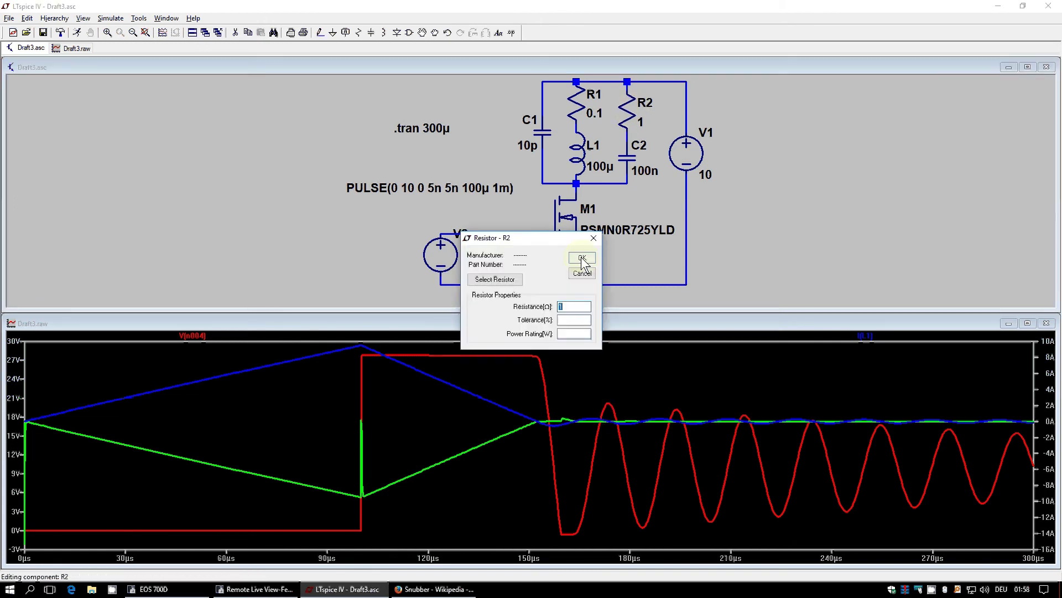
text(100)
click(581, 258)
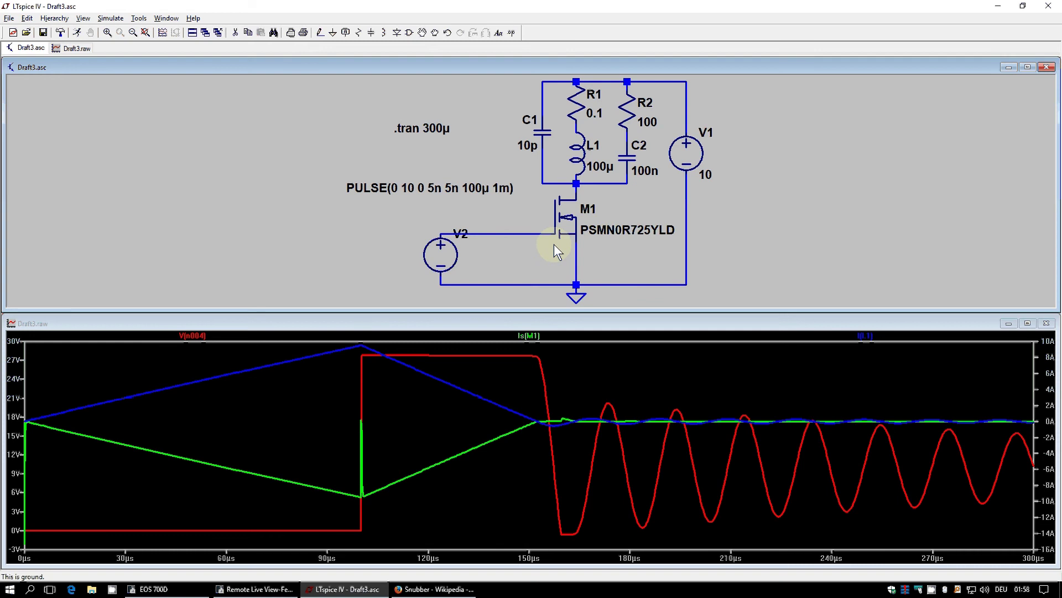
click(76, 32)
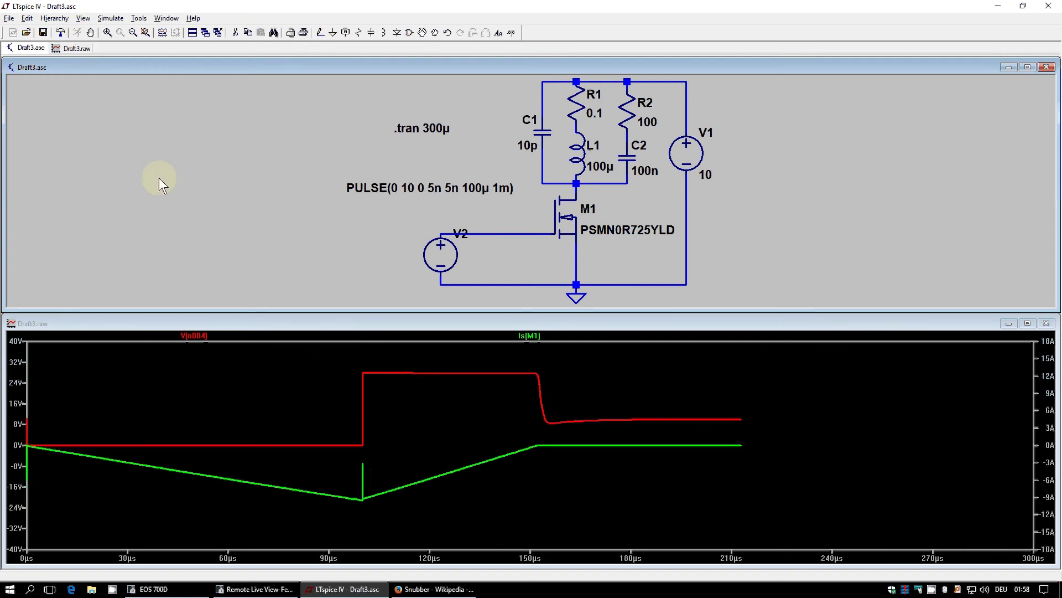